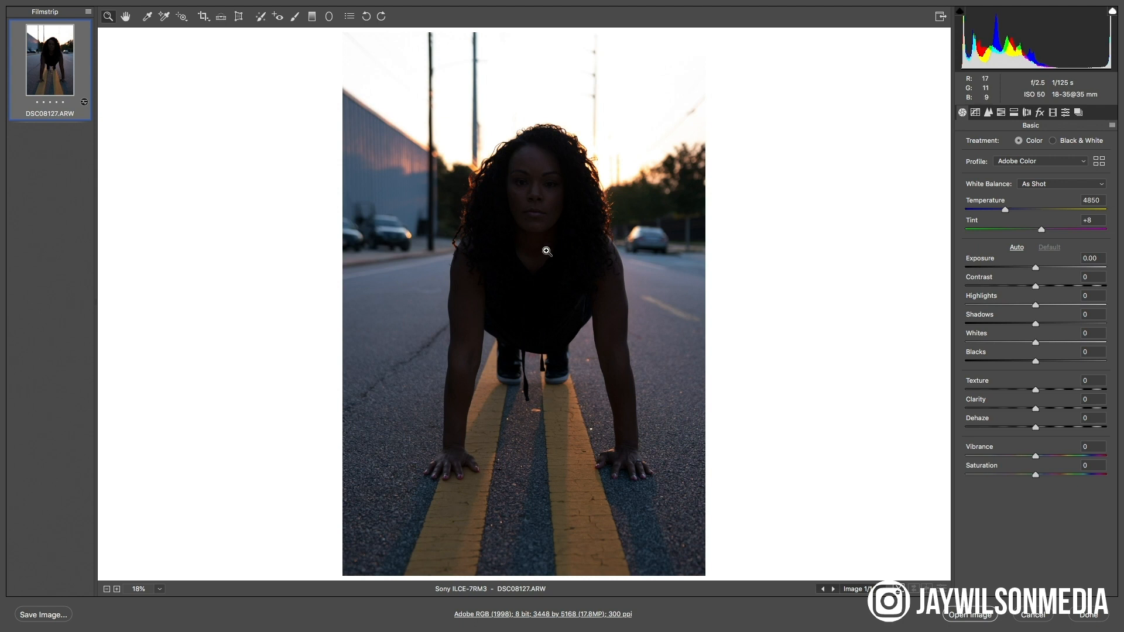
# Examine the subject's dark face up close and the exposure of the whole photo
pyautogui.click(533, 197)
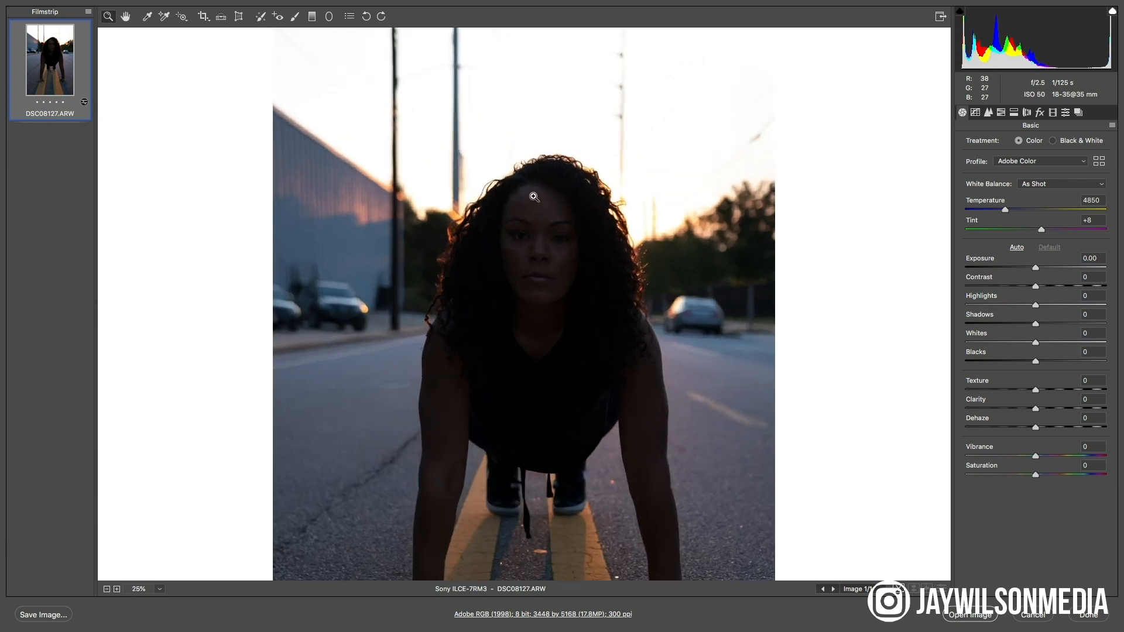
pyautogui.click(533, 194)
pyautogui.click(559, 358)
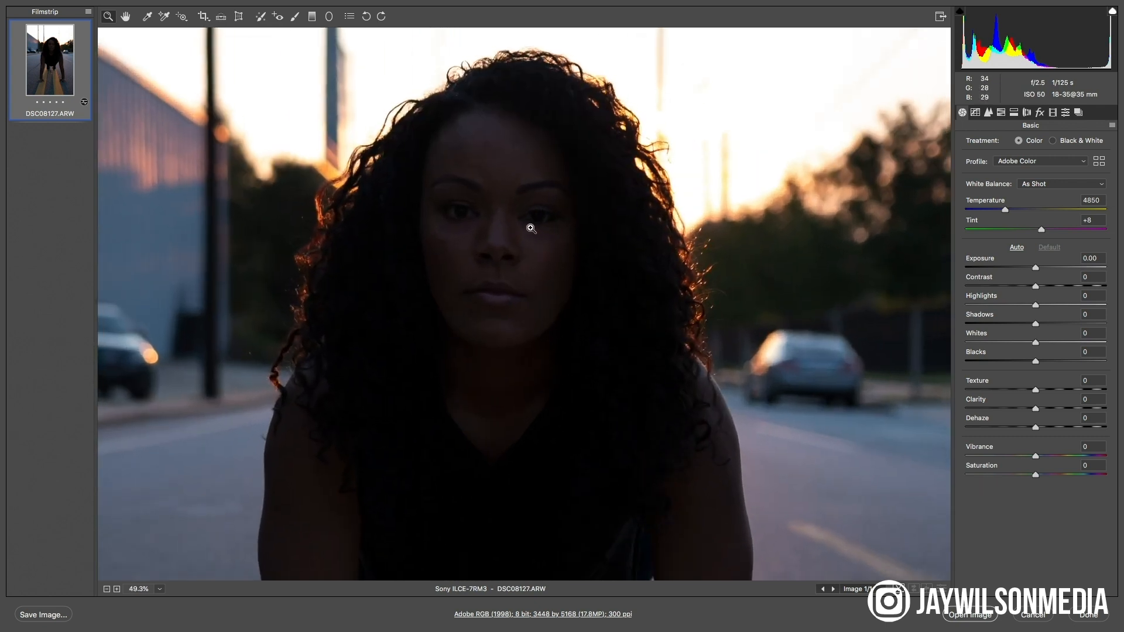
pyautogui.click(509, 268)
pyautogui.click(514, 314)
pyautogui.click(509, 326)
pyautogui.click(511, 331)
pyautogui.click(511, 331)
pyautogui.press('super+minus')
pyautogui.press('super+minus')
pyautogui.press('super+minus')
pyautogui.press('super+minus')
pyautogui.press('super+minus')
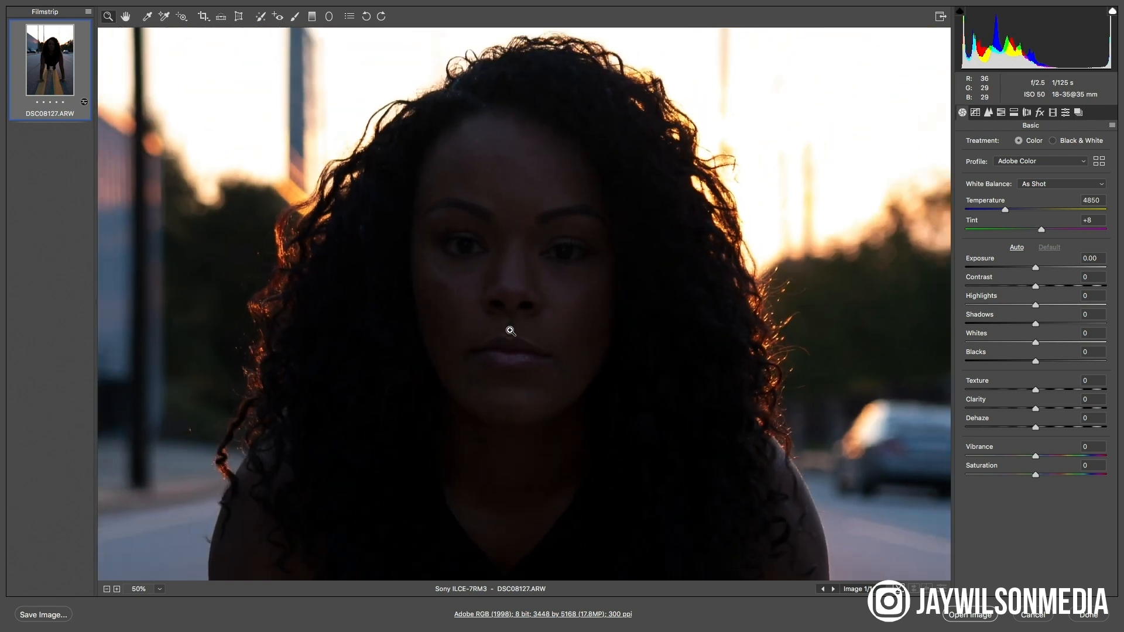
pyautogui.press('super+minus')
pyautogui.press('super+minus')
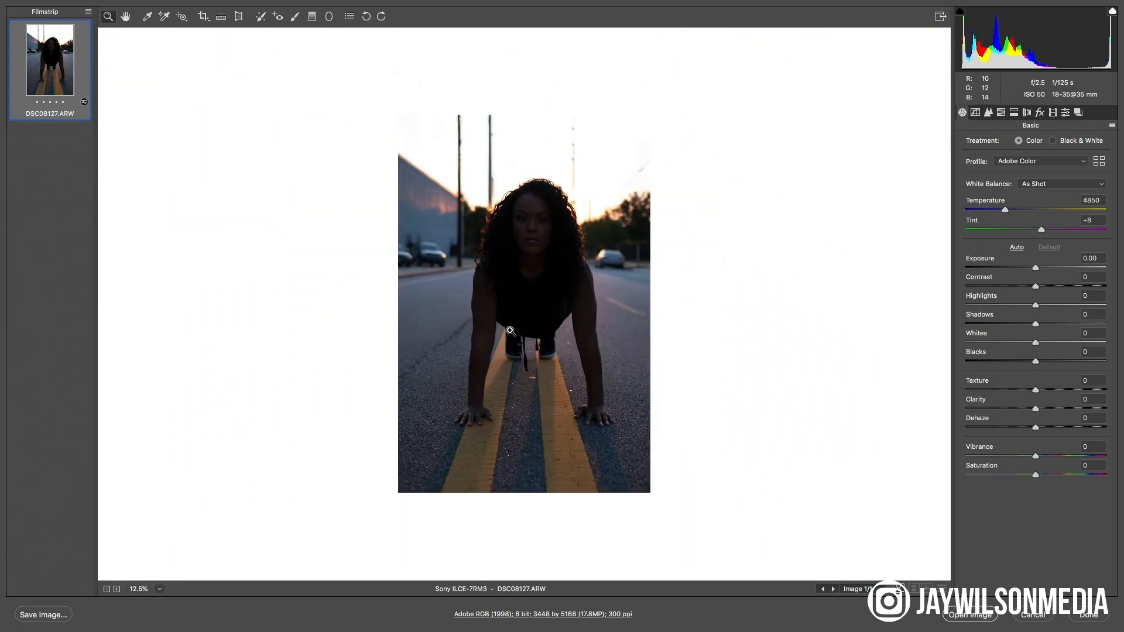
pyautogui.press('super+plus')
pyautogui.press('super+plus')
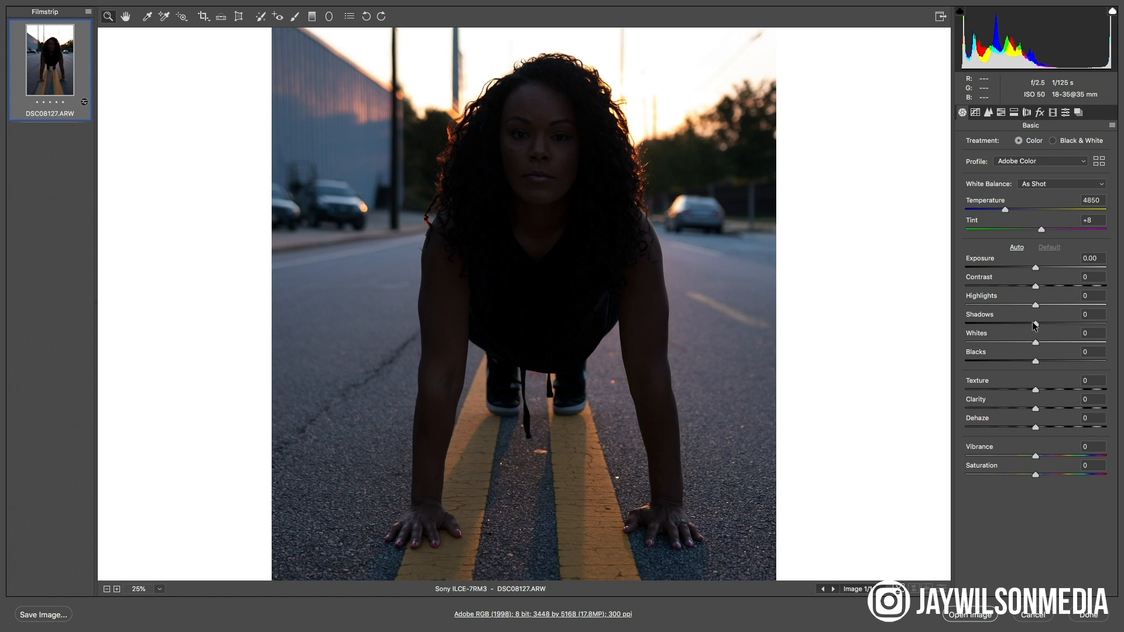
# Brighten the photo by setting Shadows to +50 and Exposure to +0.65
pyautogui.moveTo(1036, 326); pyautogui.dragTo(1074, 325)
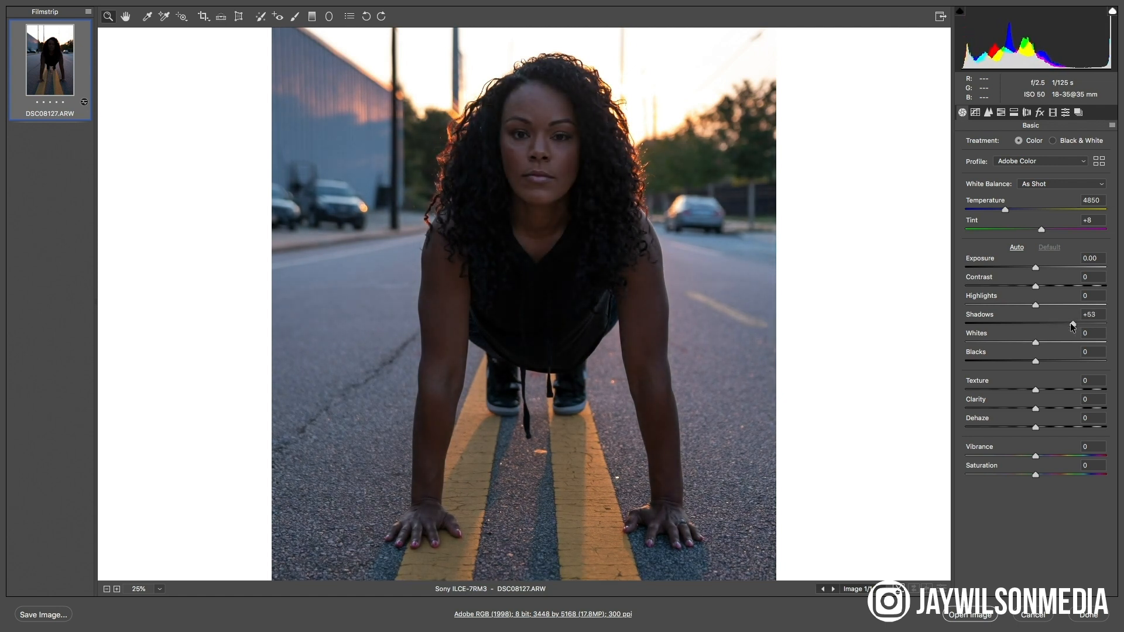
pyautogui.moveTo(1068, 323); pyautogui.dragTo(1069, 323)
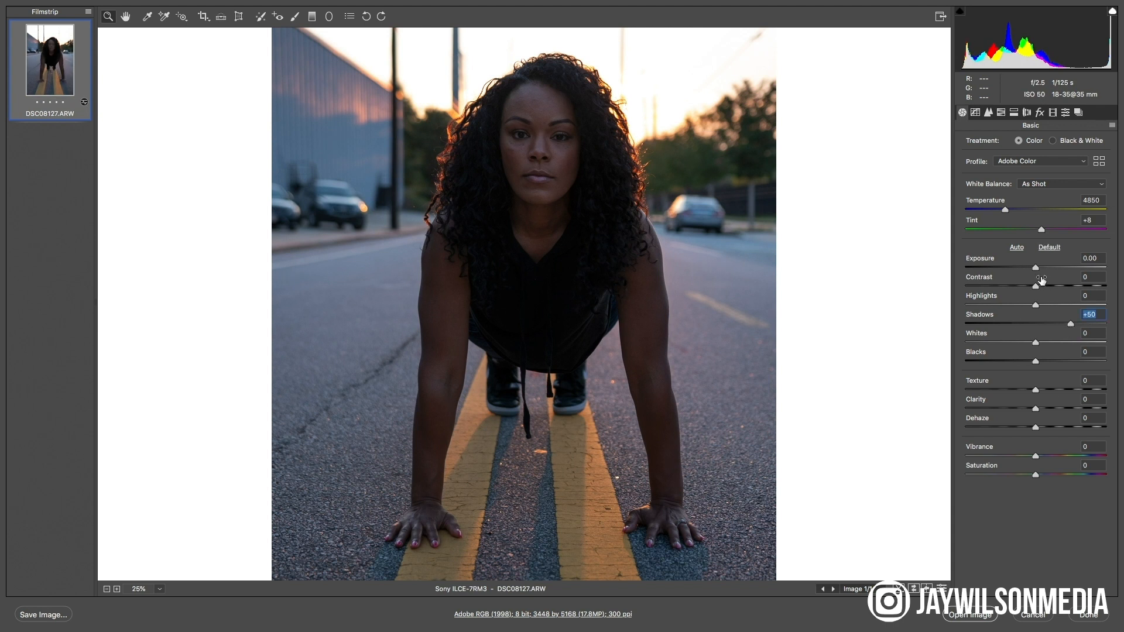
pyautogui.moveTo(1035, 269)
pyautogui.mouseDown()
pyautogui.moveTo(1055, 272)
pyautogui.moveTo(1045, 269)
pyautogui.mouseUp()
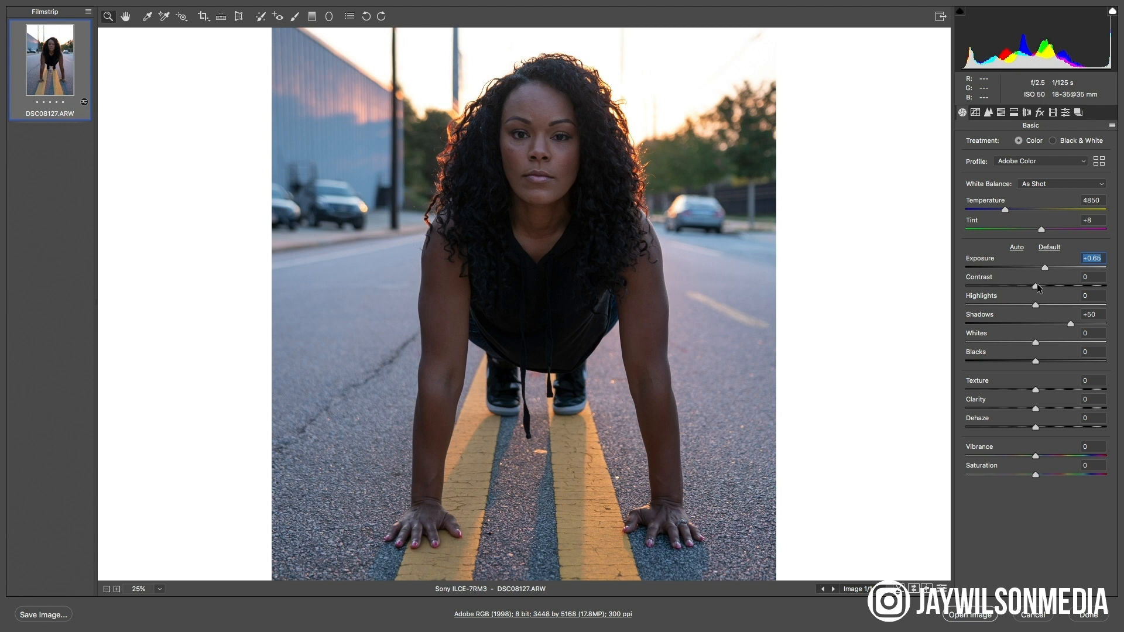
# Reduce the Contrast to -13 and the Highlights to -61
pyautogui.moveTo(1035, 286); pyautogui.dragTo(1000, 276)
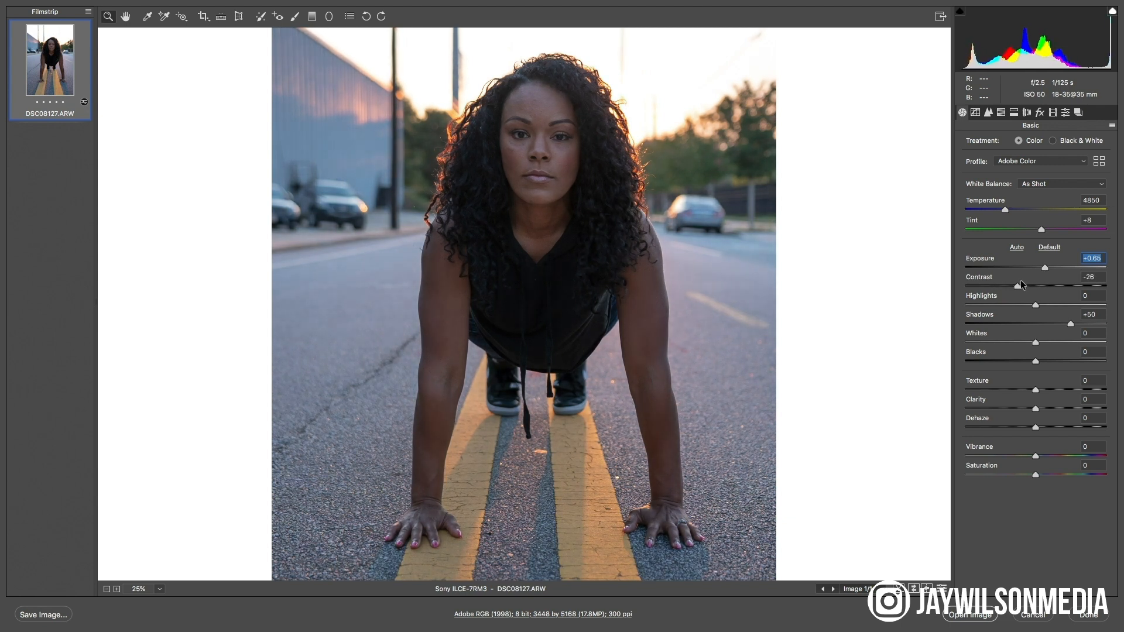
pyautogui.moveTo(1012, 284); pyautogui.dragTo(993, 301)
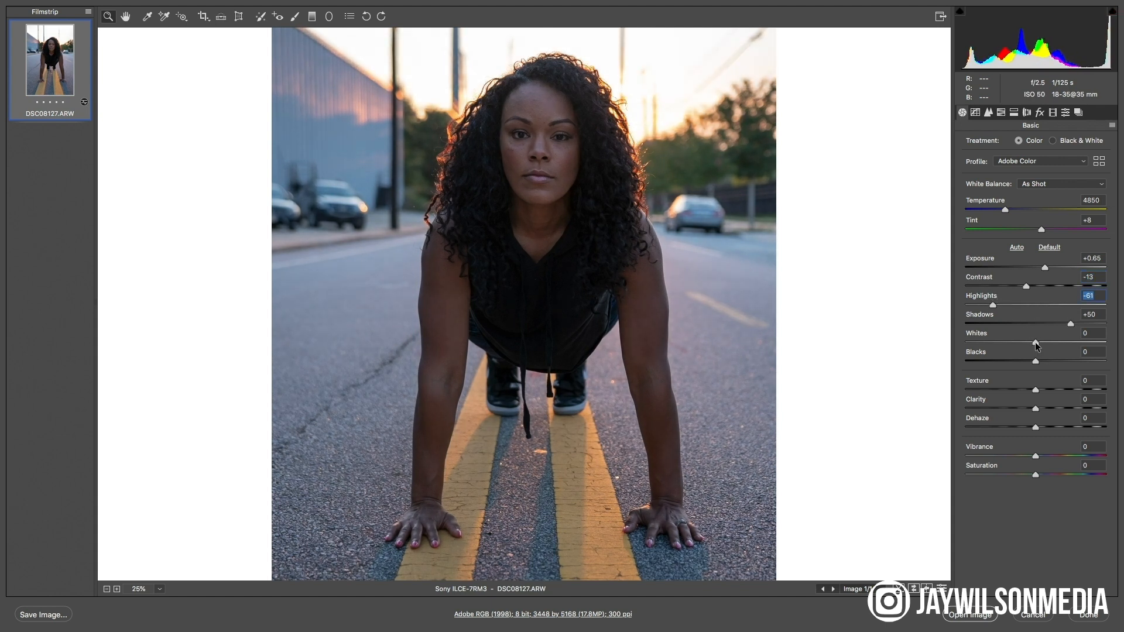
# Set the Whites to -60 and the Blacks to -15 in the photo's basic adjustments
pyautogui.moveTo(1036, 343); pyautogui.dragTo(1008, 347)
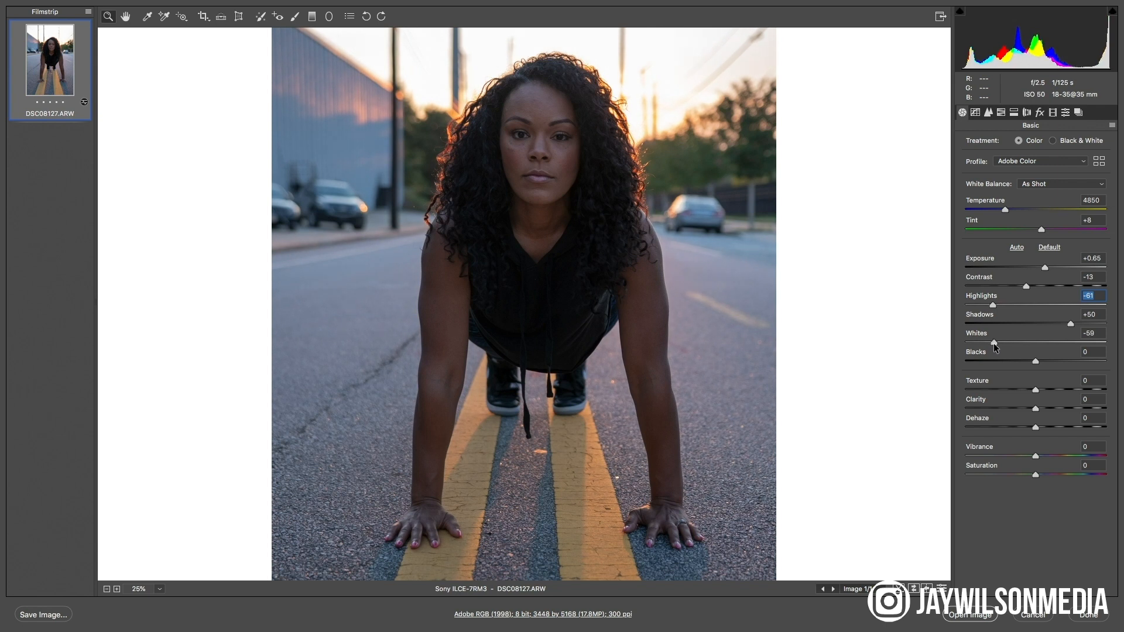
pyautogui.click(993, 343)
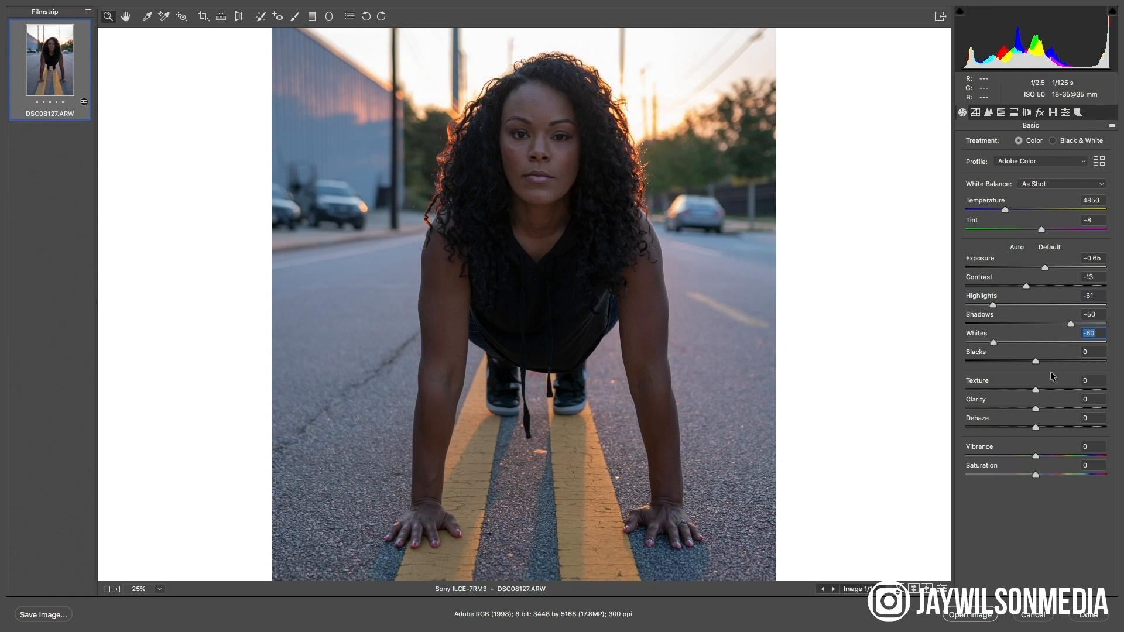
pyautogui.moveTo(1035, 363); pyautogui.dragTo(1036, 362)
pyautogui.moveTo(1036, 361)
pyautogui.mouseDown()
pyautogui.moveTo(1048, 366)
pyautogui.moveTo(995, 358)
pyautogui.moveTo(1049, 363)
pyautogui.moveTo(1014, 349)
pyautogui.moveTo(1025, 351)
pyautogui.mouseUp()
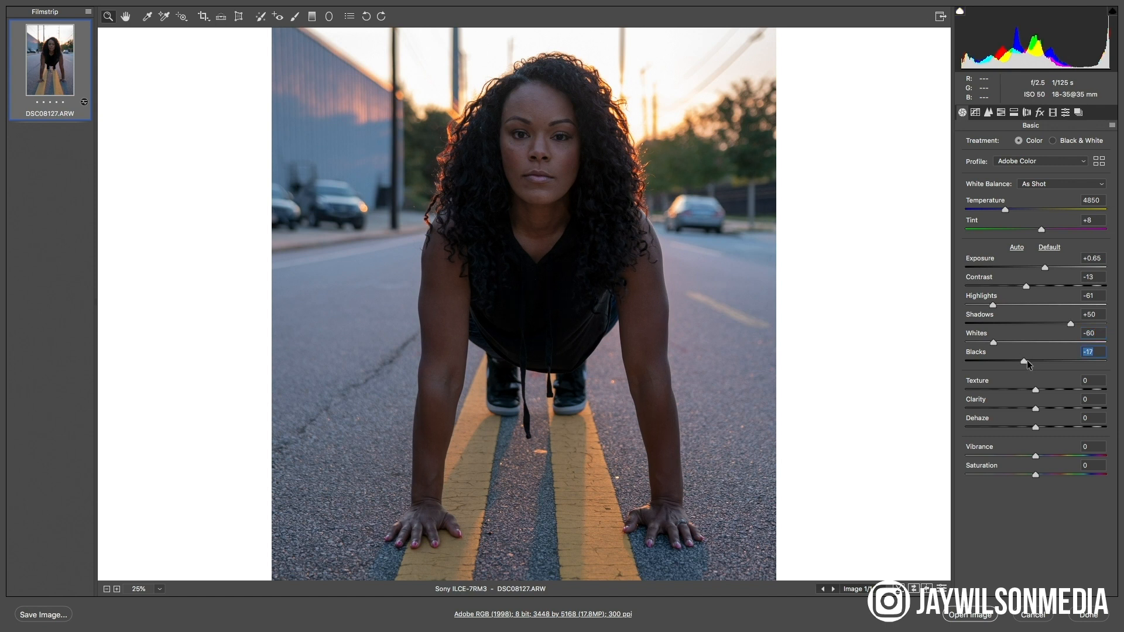
pyautogui.write('-15')
# Soften the skin by lowering Texture to -40, judging the effect on the face up close
pyautogui.click(564, 131)
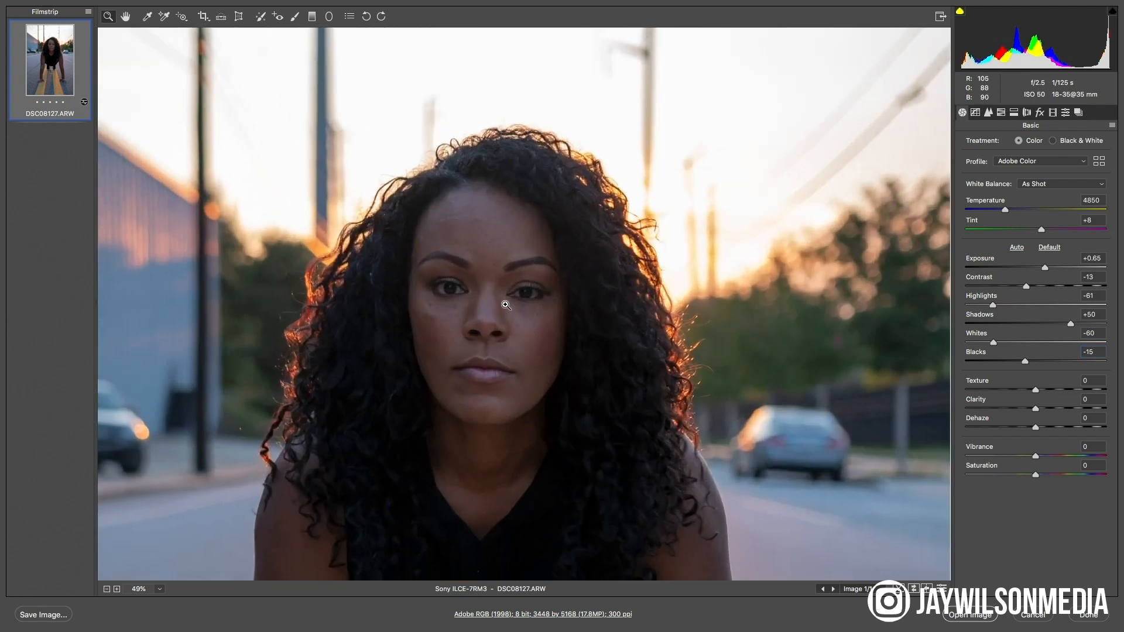
pyautogui.click(513, 304)
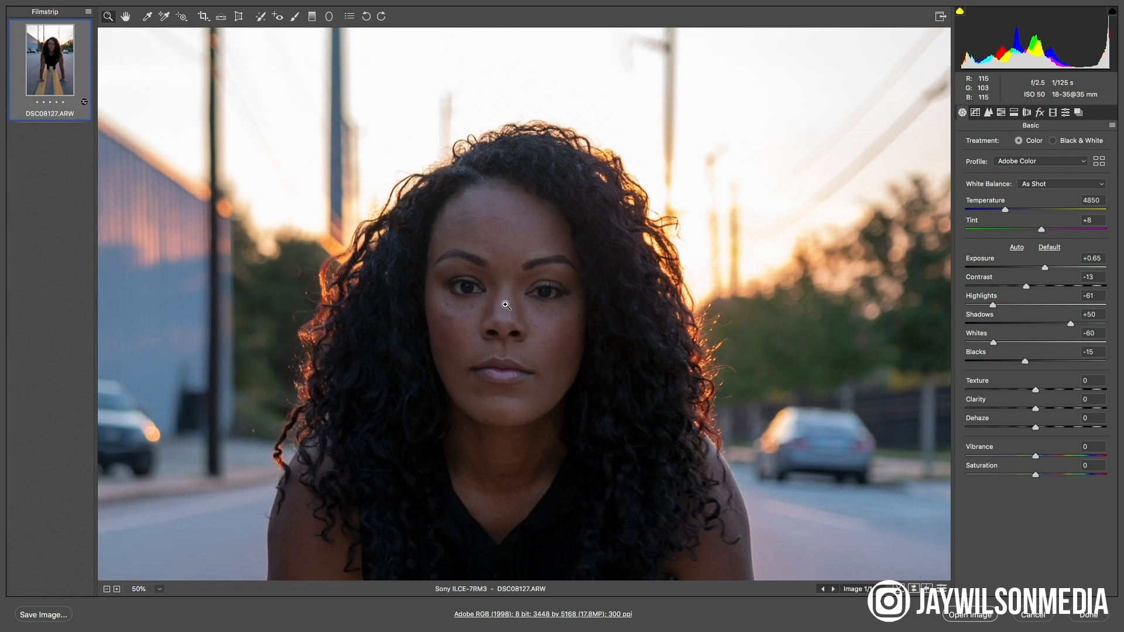
pyautogui.click(527, 323)
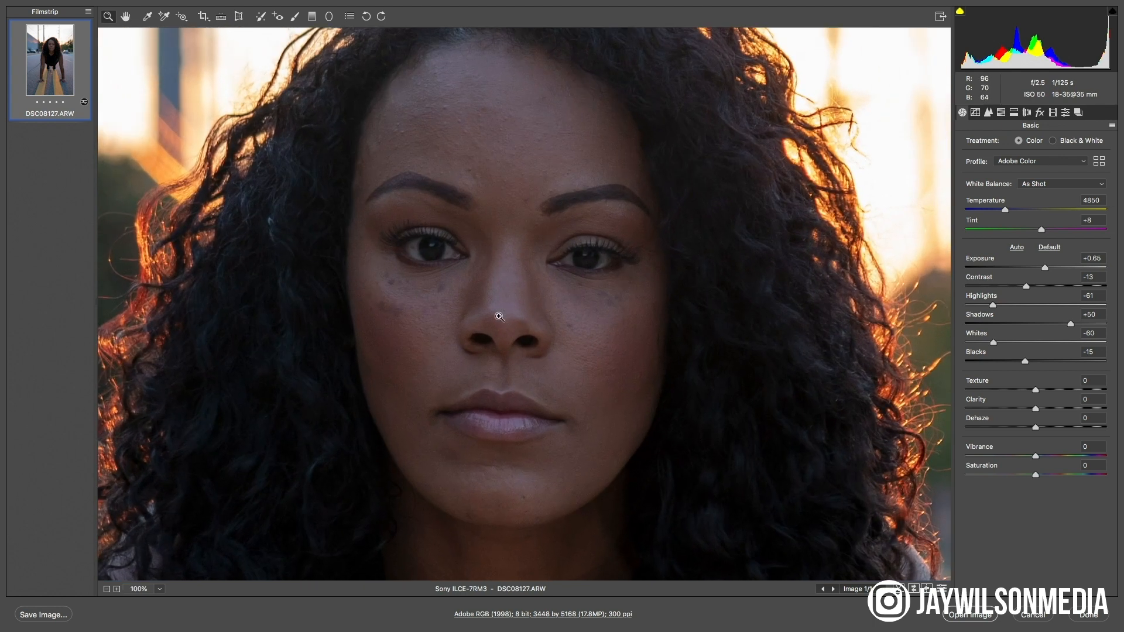
pyautogui.click(549, 295)
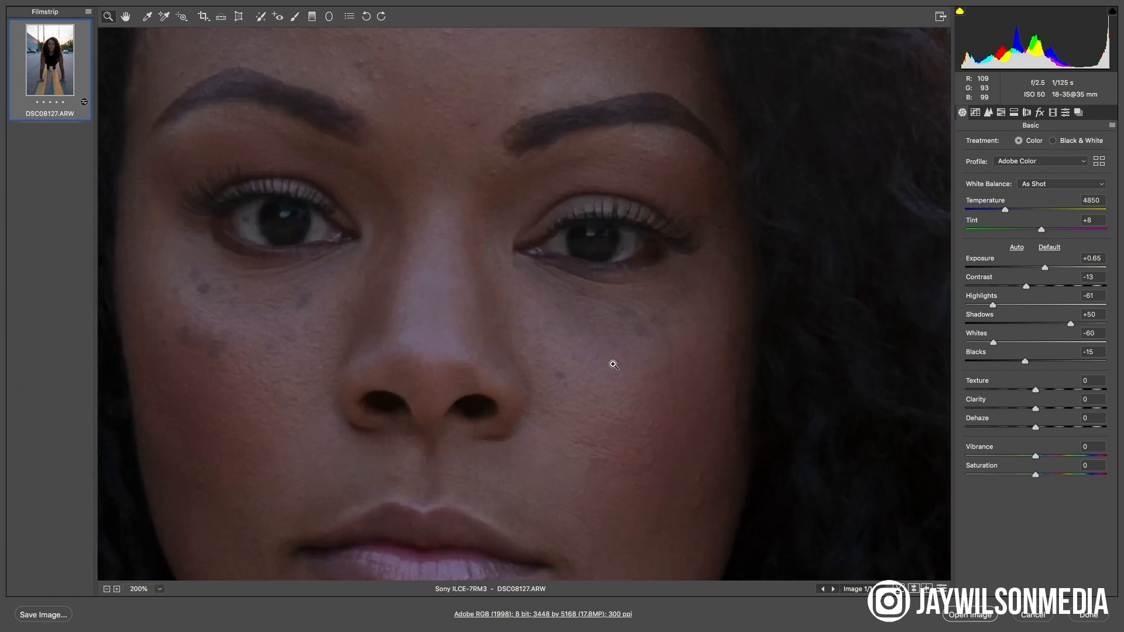
pyautogui.press('super+minus')
pyautogui.press('super+minus')
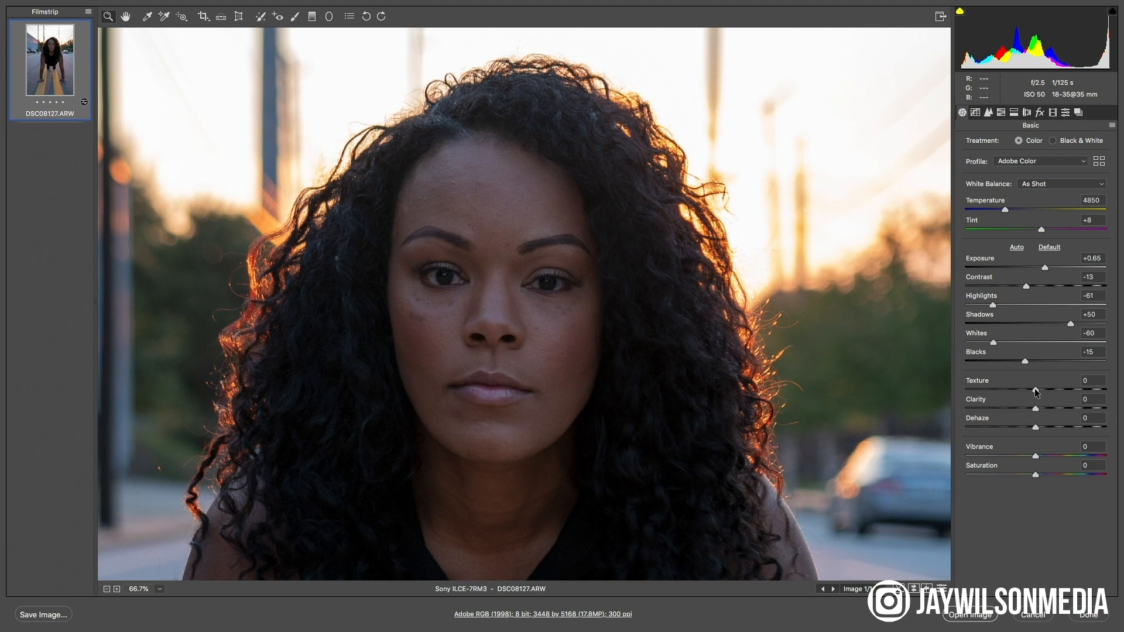
pyautogui.moveTo(1035, 391)
pyautogui.mouseDown()
pyautogui.moveTo(1005, 384)
pyautogui.moveTo(1041, 392)
pyautogui.moveTo(1022, 389)
pyautogui.mouseUp()
pyautogui.moveTo(1020, 384); pyautogui.dragTo(1025, 387)
pyautogui.press('super+alt+0')
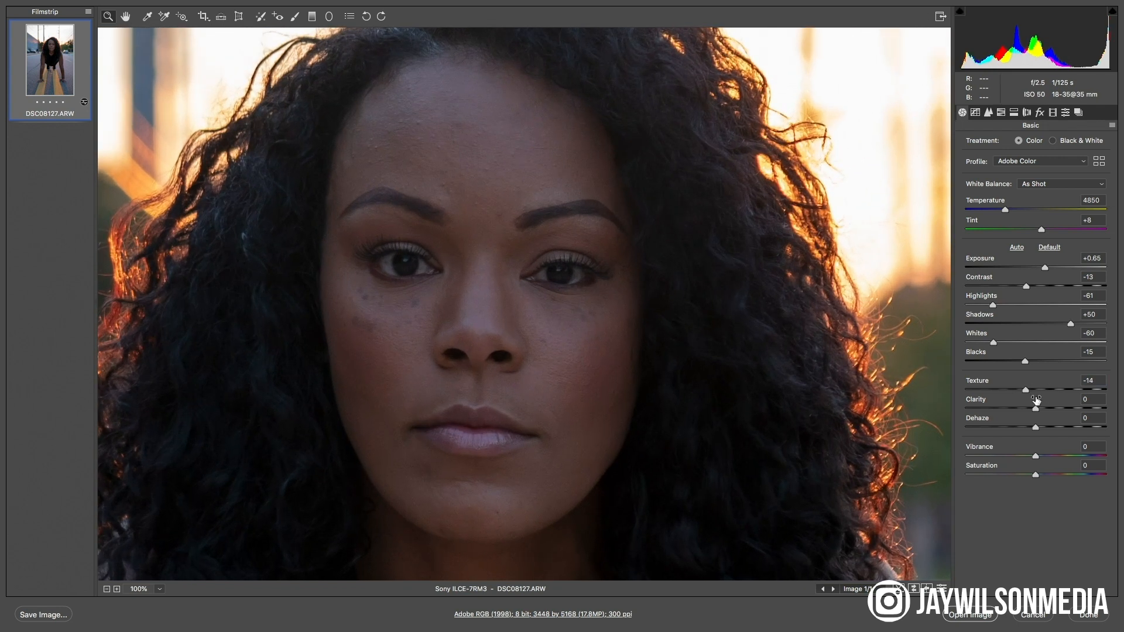
pyautogui.moveTo(1006, 386)
pyautogui.mouseDown()
pyautogui.moveTo(994, 385)
pyautogui.moveTo(1048, 393)
pyautogui.moveTo(1005, 391)
pyautogui.mouseUp()
pyautogui.moveTo(1005, 388); pyautogui.dragTo(964, 391)
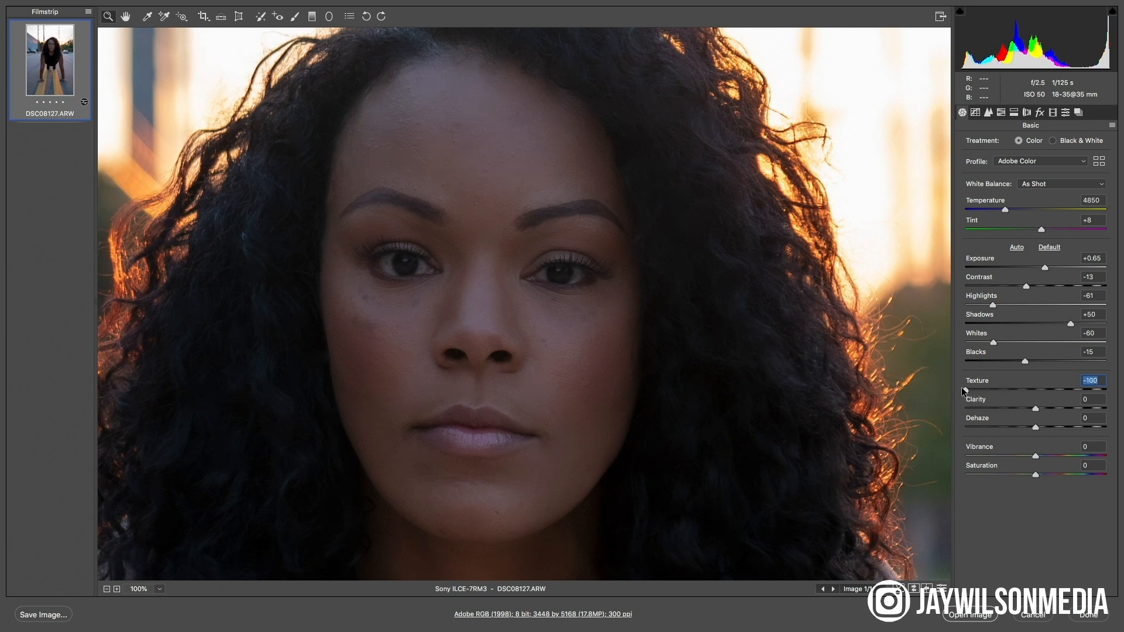
pyautogui.moveTo(967, 390); pyautogui.dragTo(992, 392)
pyautogui.moveTo(1024, 389); pyautogui.dragTo(998, 388)
# Set the photo's Clarity to +18 and its Dehaze to +14
pyautogui.moveTo(1037, 409); pyautogui.dragTo(1045, 409)
pyautogui.moveTo(1045, 407); pyautogui.dragTo(1047, 408)
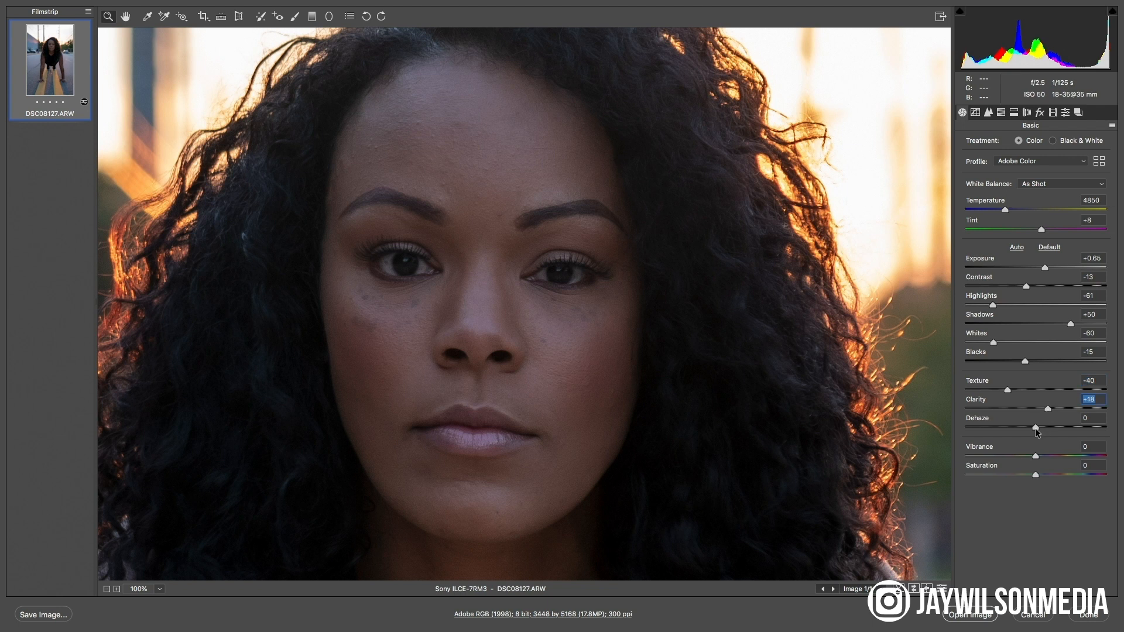
pyautogui.press('super+minus')
pyautogui.press('super+minus')
pyautogui.press('super+minus')
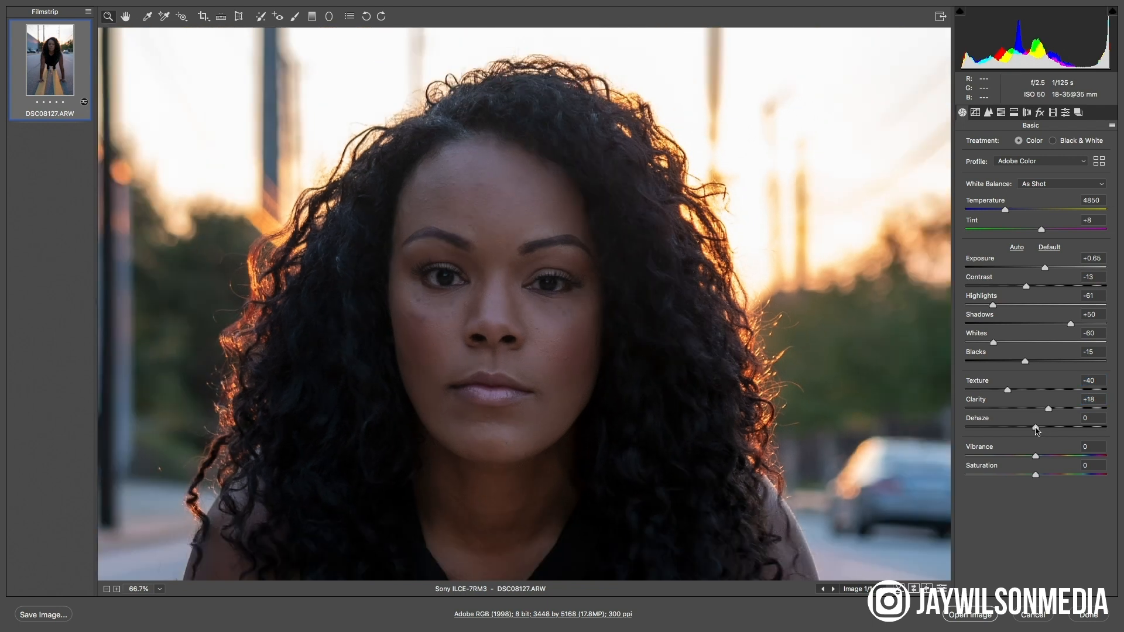
pyautogui.press('super+plus')
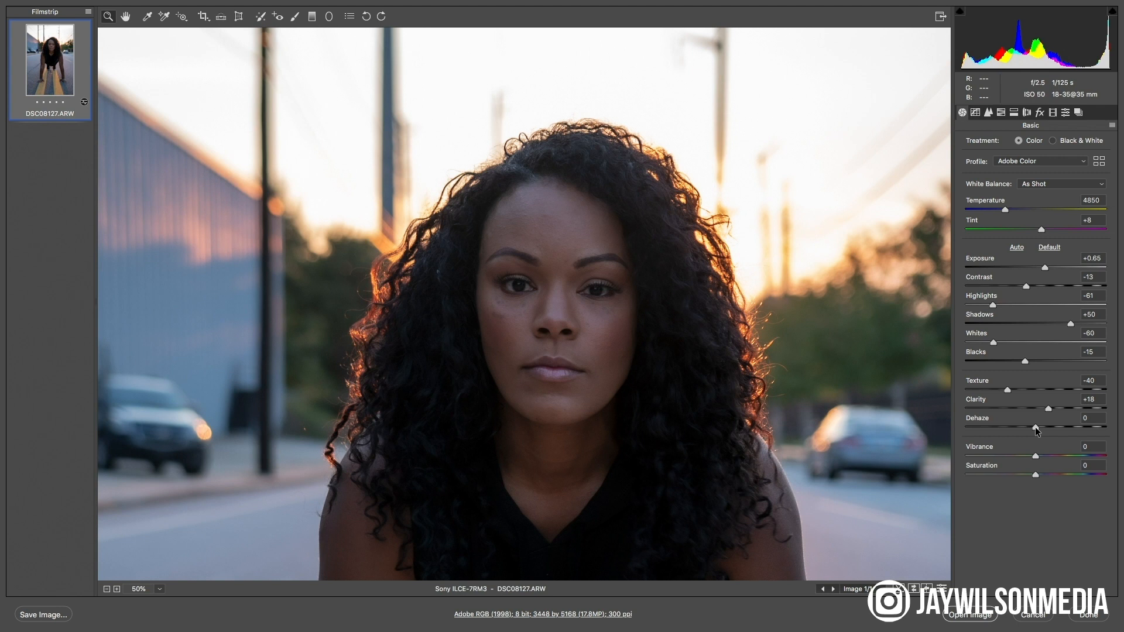
pyautogui.moveTo(1037, 431)
pyautogui.mouseDown()
pyautogui.moveTo(1056, 433)
pyautogui.moveTo(1046, 434)
pyautogui.mouseUp()
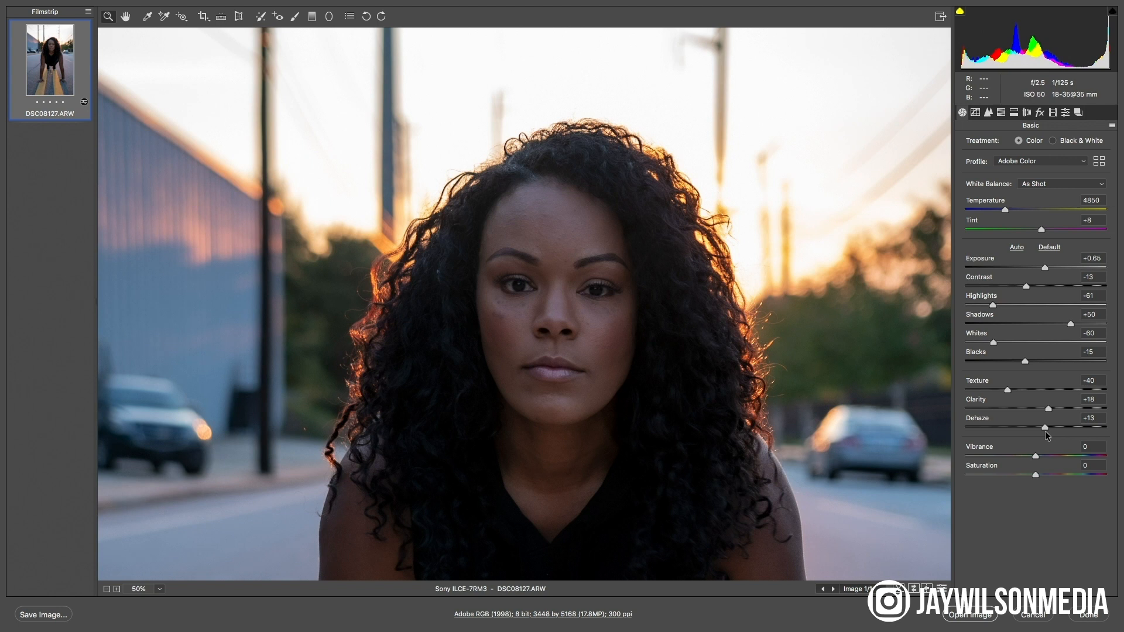
pyautogui.click(1046, 431)
# Raise the Vibrance moderately, judging the colours on the full figure
pyautogui.keyDown('alt'); pyautogui.click(781, 462); pyautogui.keyUp('alt')
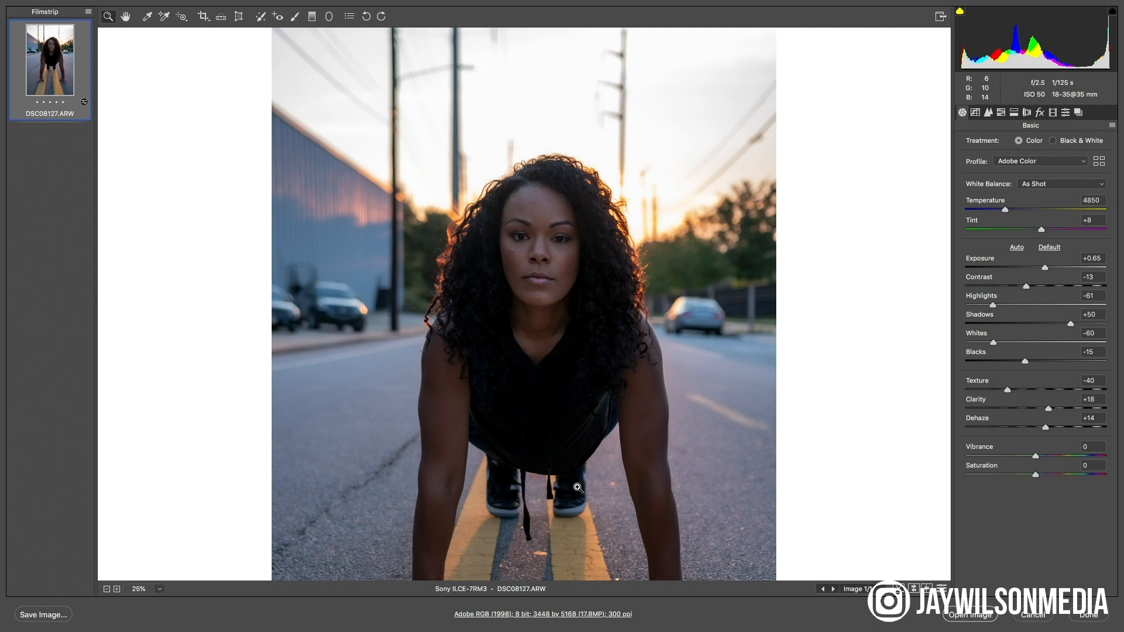
pyautogui.scroll(-3, 574, 457)
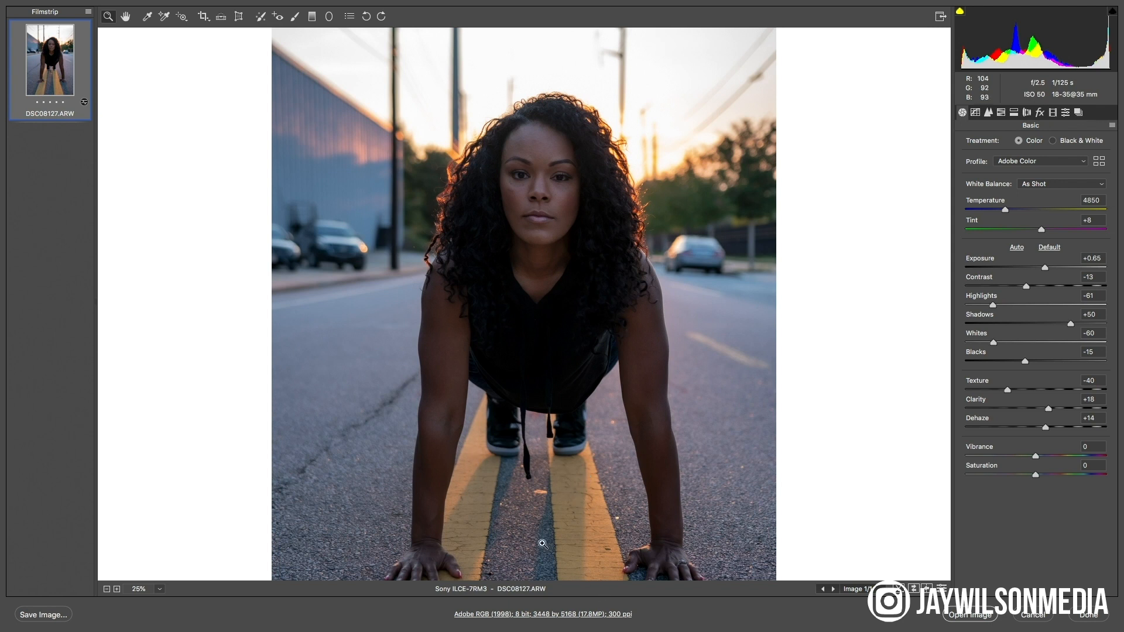
pyautogui.moveTo(598, 511)
pyautogui.mouseDown()
pyautogui.moveTo(596, 448)
pyautogui.moveTo(602, 499)
pyautogui.mouseUp()
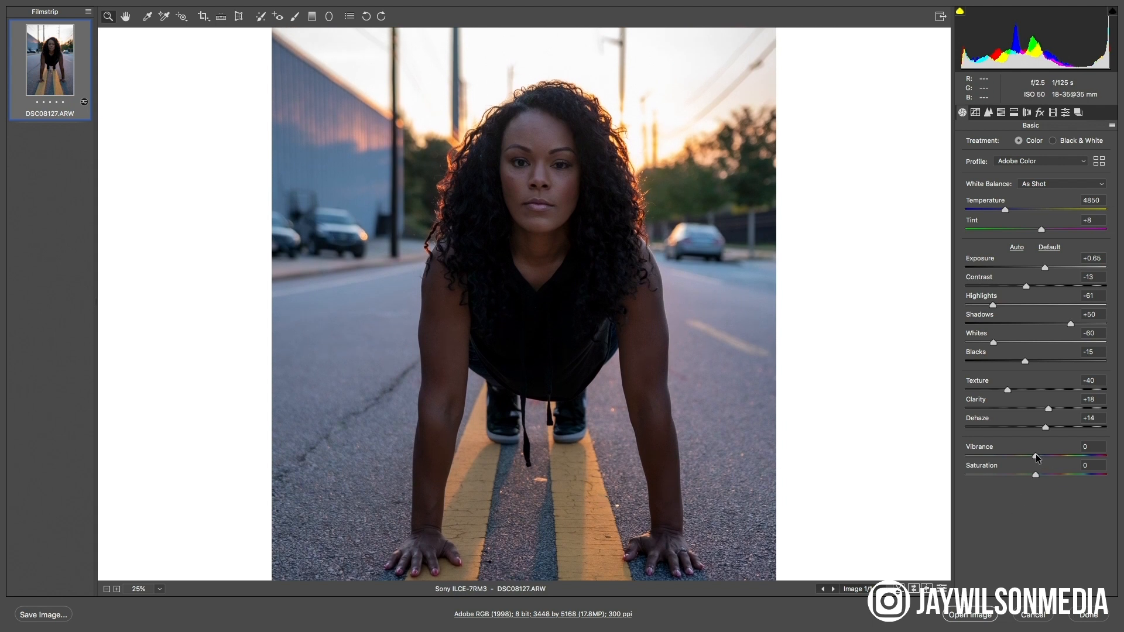
pyautogui.moveTo(1035, 456); pyautogui.dragTo(1060, 456)
pyautogui.click(1052, 455)
# Adjust the parametric tone curve with Highlights -69, Lights +15, Darks +19 and Shadows +17
pyautogui.click(976, 113)
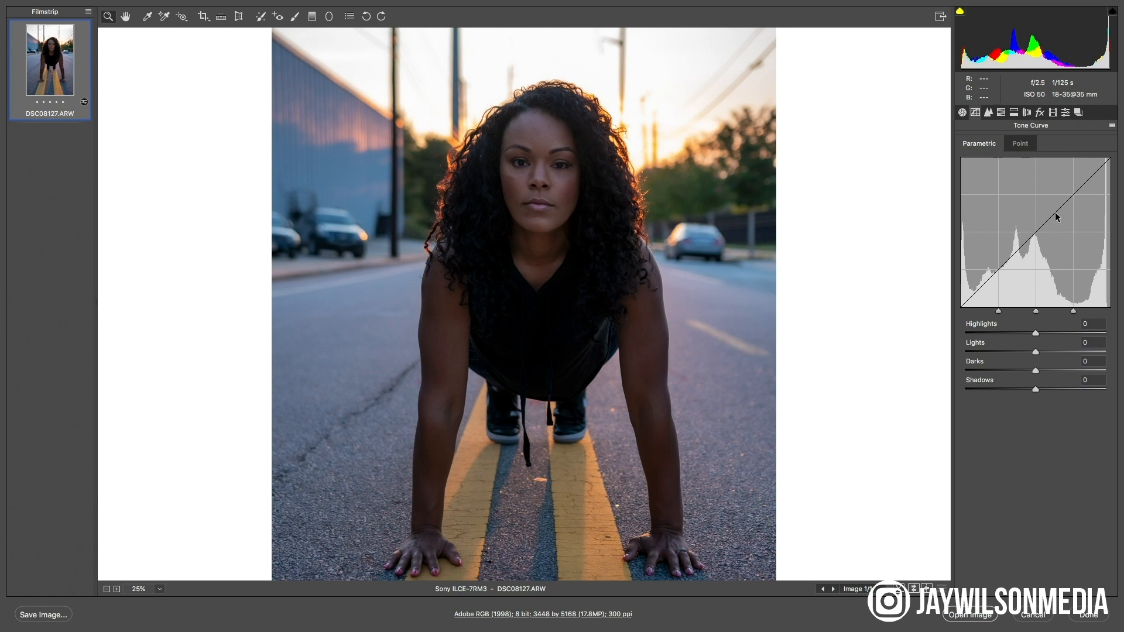
pyautogui.moveTo(1035, 333); pyautogui.dragTo(987, 321)
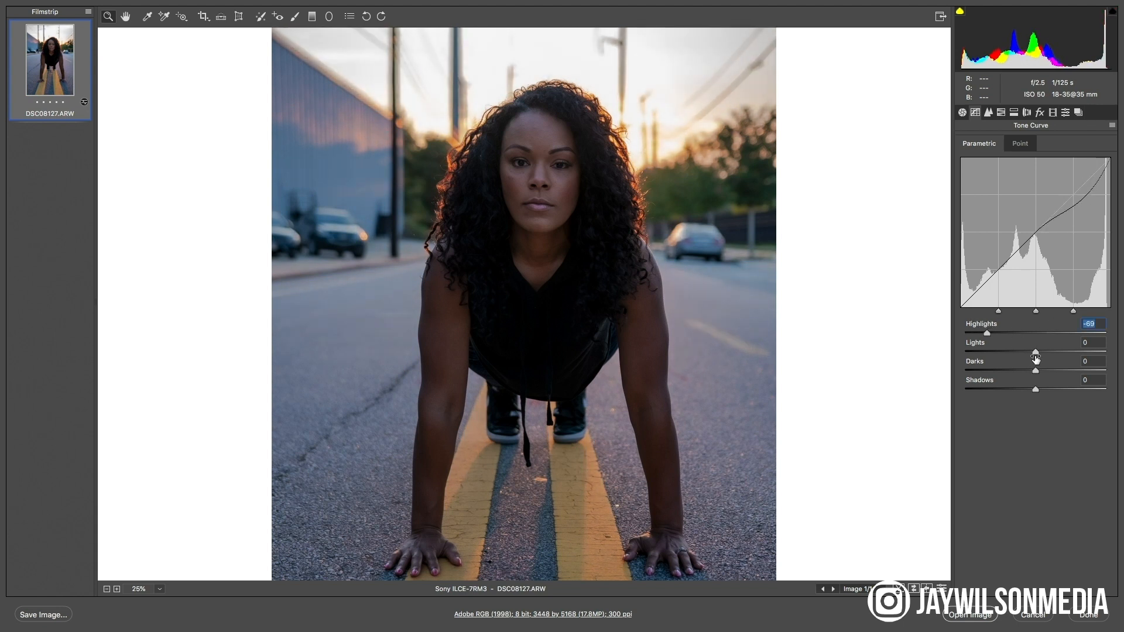
pyautogui.moveTo(1035, 353); pyautogui.dragTo(1053, 370)
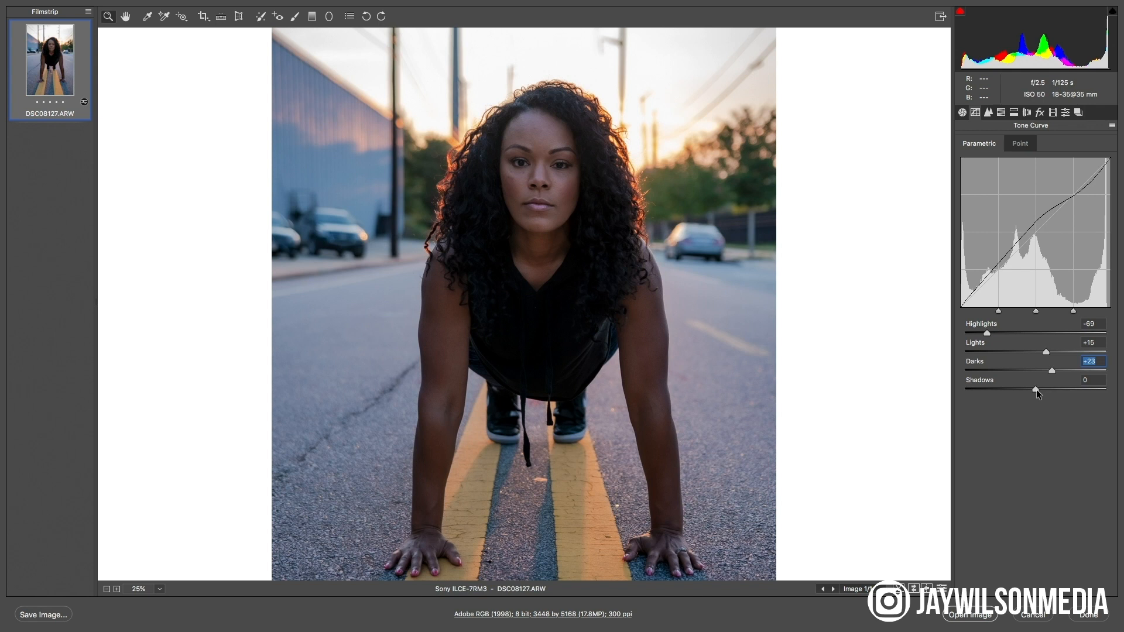
pyautogui.moveTo(1036, 389); pyautogui.dragTo(1050, 371)
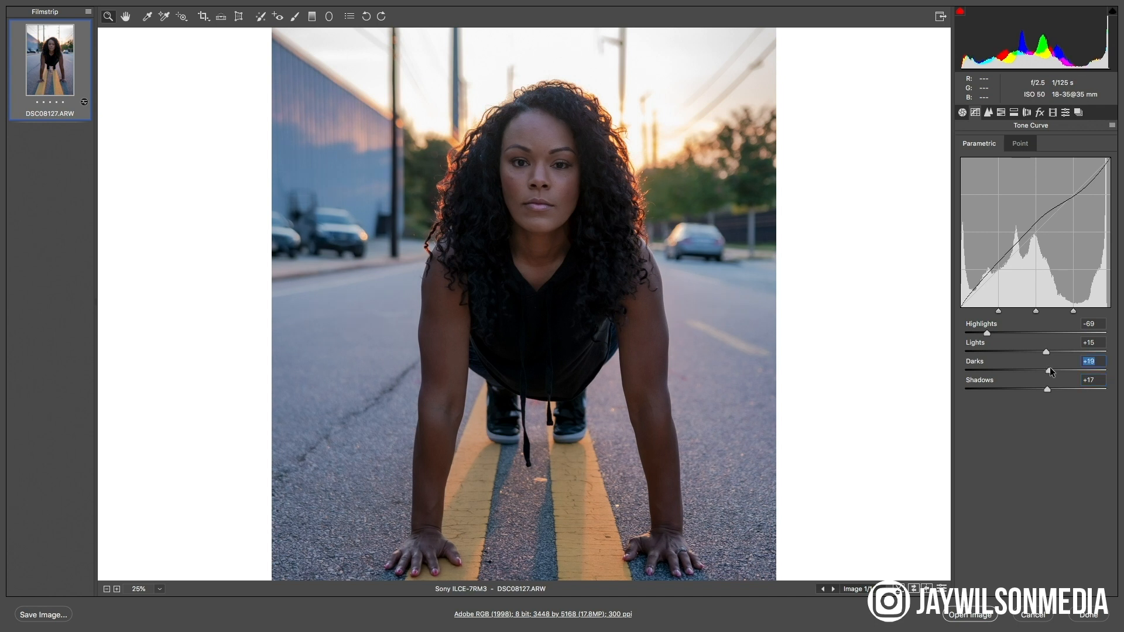
# Set the saturation of the Oranges to +100 in the HSL adjustments and check the face up close
pyautogui.click(988, 112)
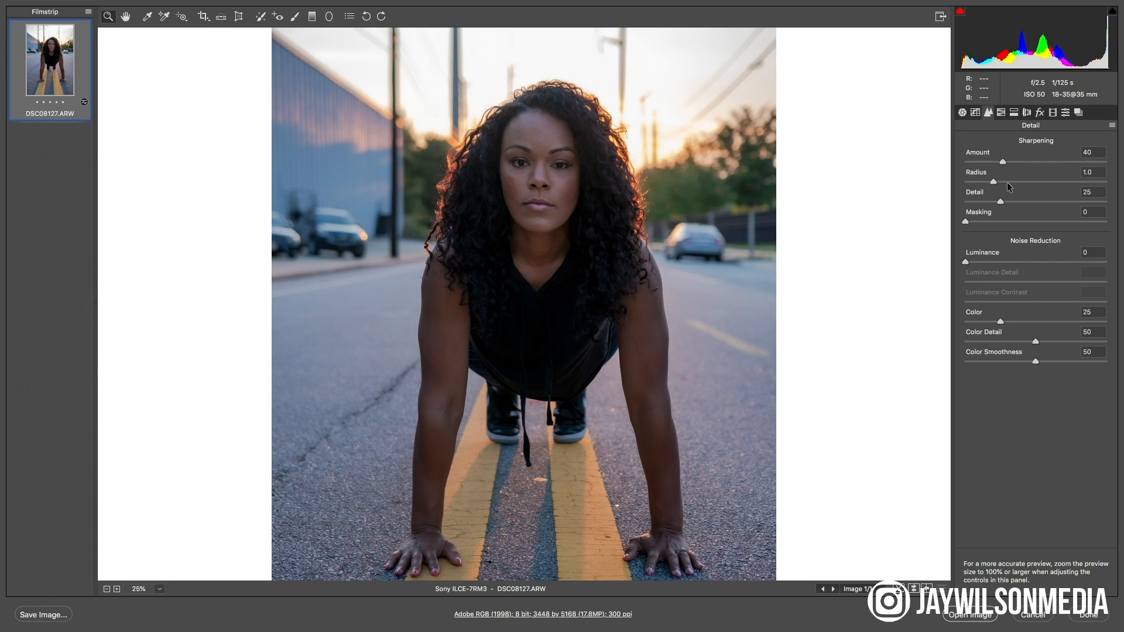
pyautogui.click(1001, 112)
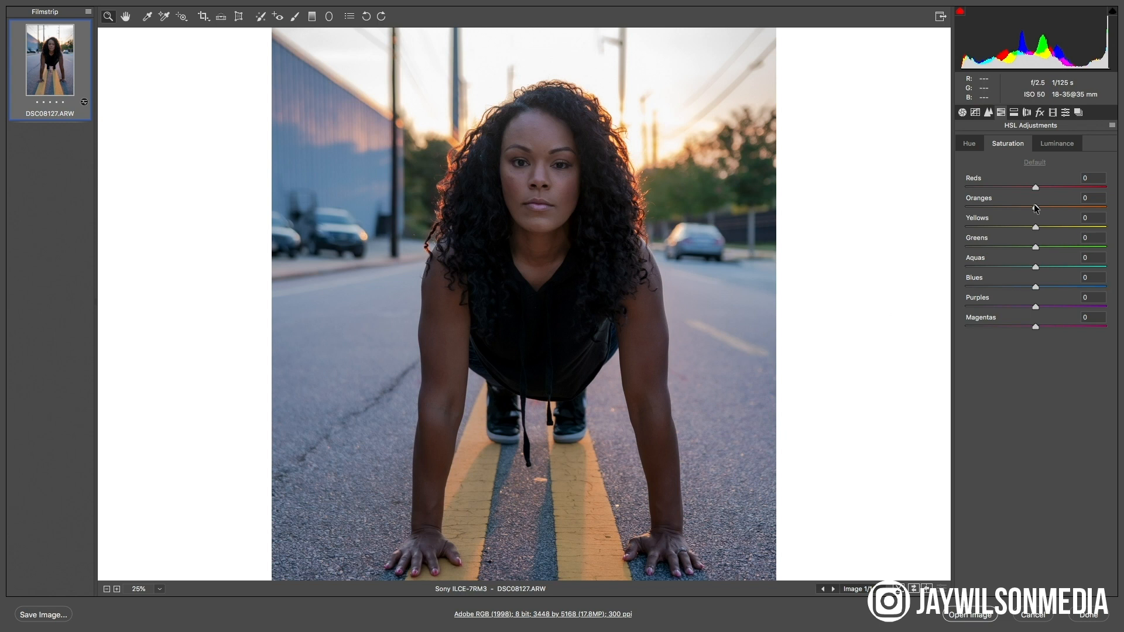
pyautogui.moveTo(1035, 207); pyautogui.dragTo(1122, 232)
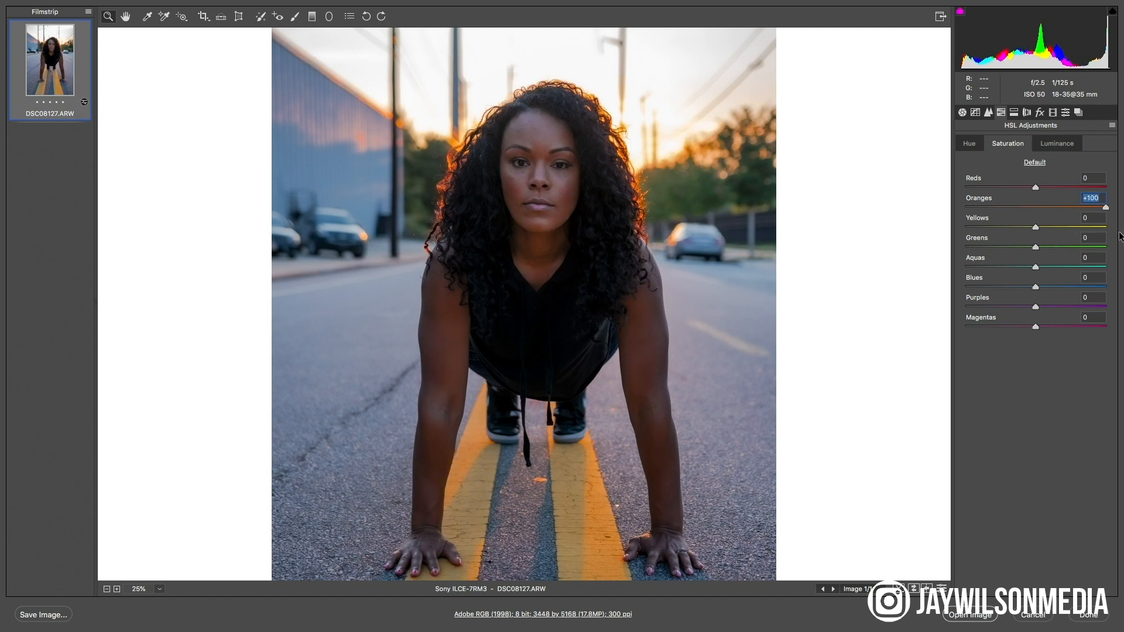
pyautogui.press('super+equal')
pyautogui.moveTo(669, 173); pyautogui.dragTo(720, 397)
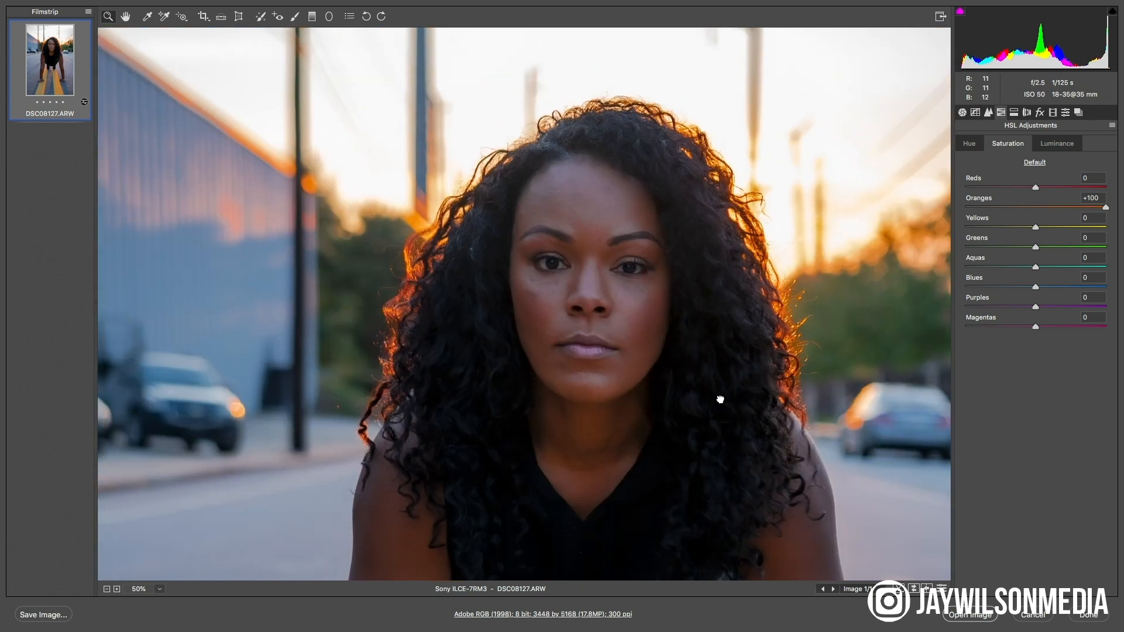
# Check the skin tones on the face up close and reduce the saturation of the Oranges to +52
pyautogui.press('super+equal')
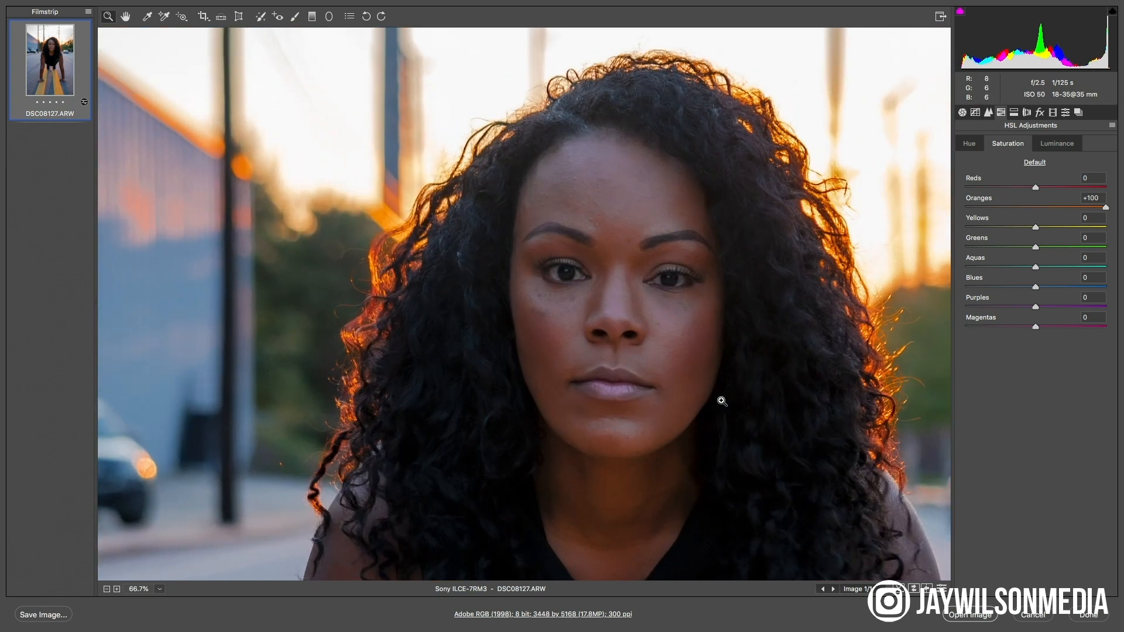
pyautogui.press('super+equal')
pyautogui.moveTo(721, 398); pyautogui.dragTo(625, 386)
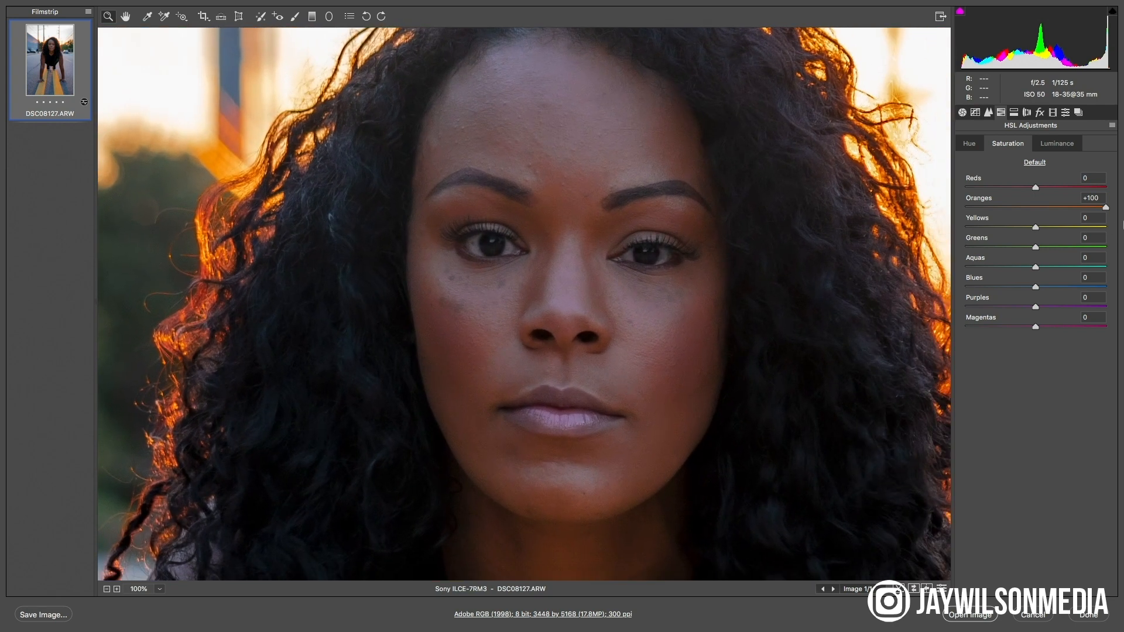
pyautogui.moveTo(1105, 206); pyautogui.dragTo(1088, 204)
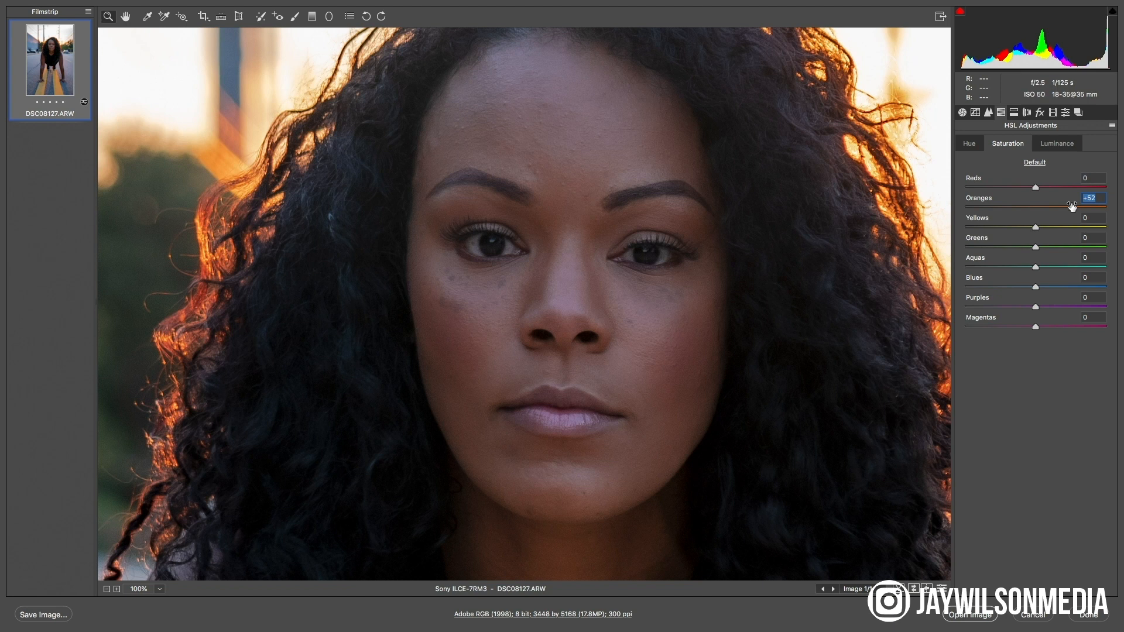
pyautogui.press('super+minus')
pyautogui.press('super+minus')
pyautogui.press('super+minus')
pyautogui.press('super+minus')
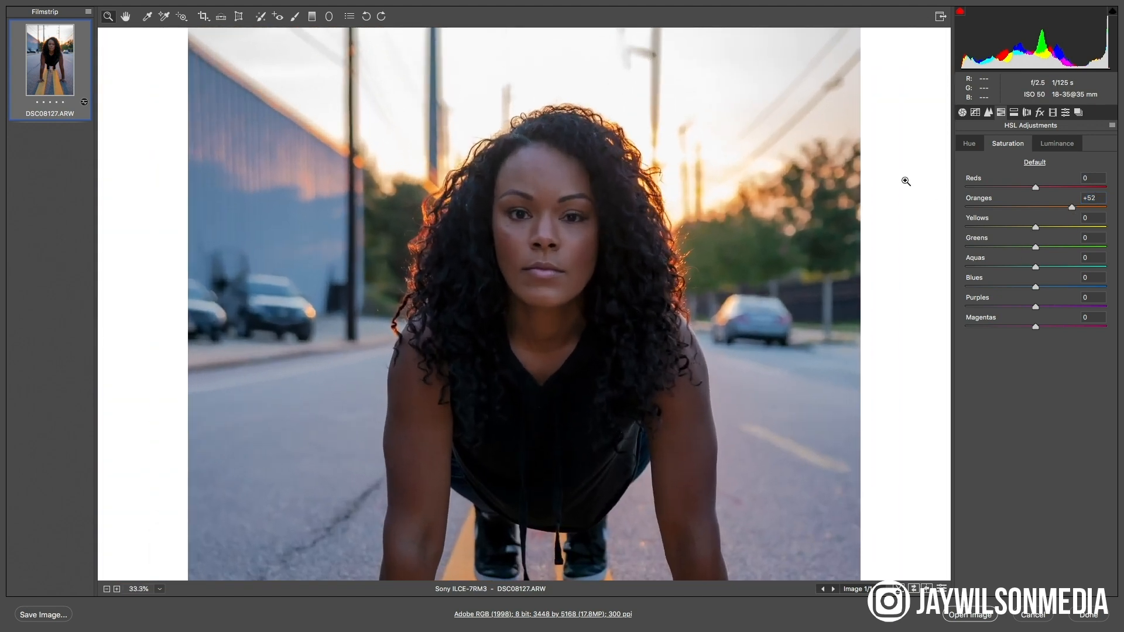
# Set the saturation of the Greens to +49 and the Yellows to +60, judging the trees and road stripes
pyautogui.moveTo(1035, 248); pyautogui.dragTo(1072, 263)
pyautogui.moveTo(646, 446); pyautogui.dragTo(642, 223)
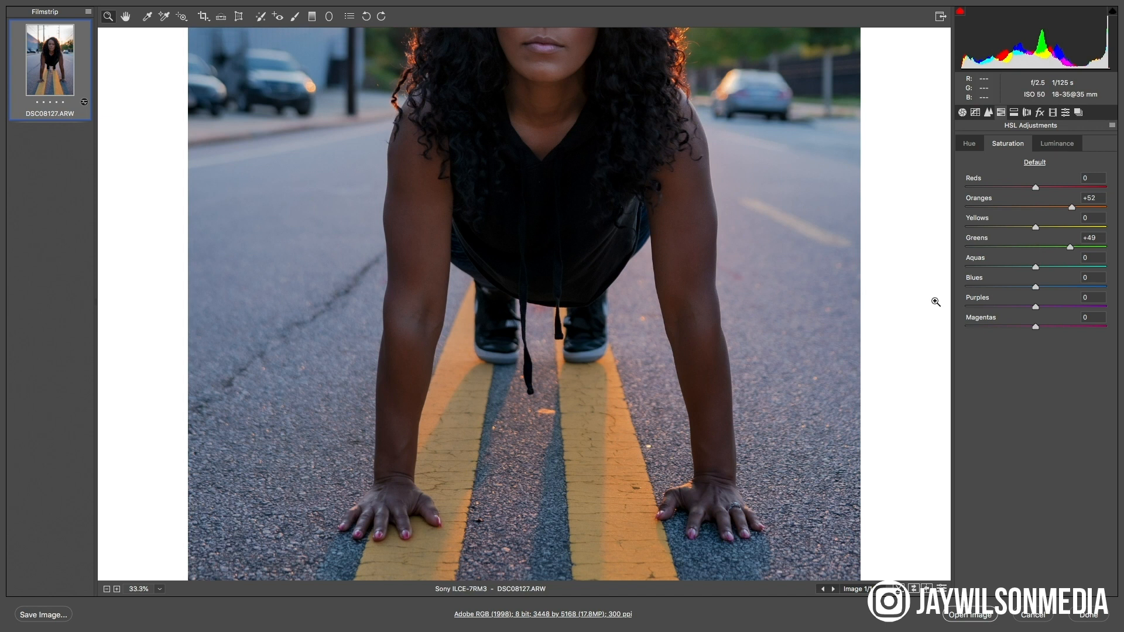
pyautogui.moveTo(1035, 228); pyautogui.dragTo(1075, 227)
pyautogui.press('super+minus')
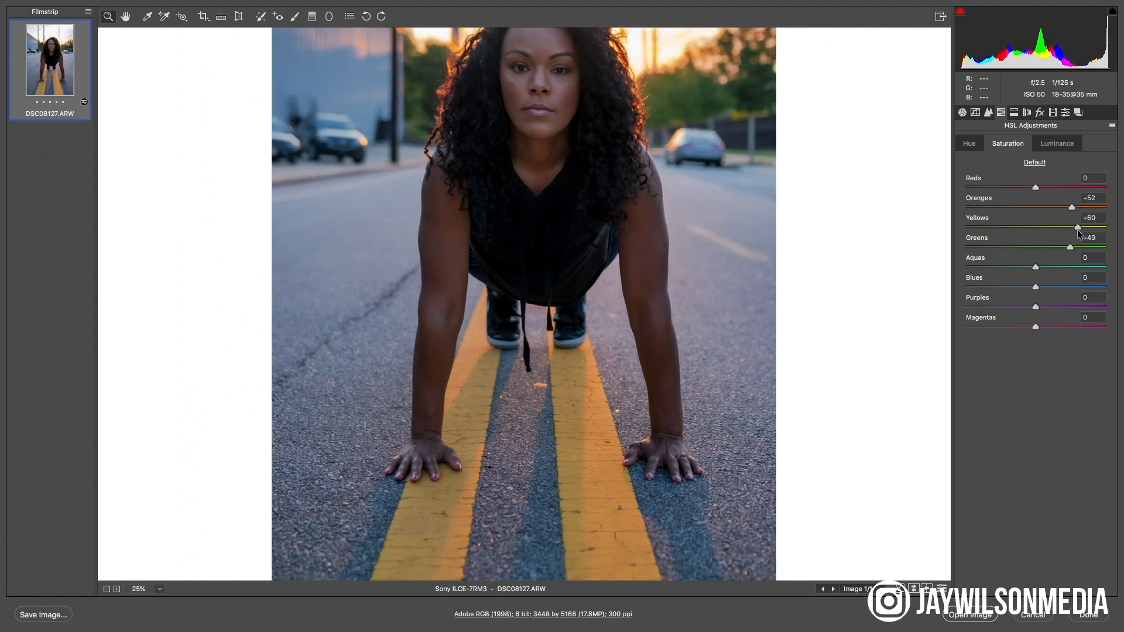
pyautogui.moveTo(582, 186); pyautogui.dragTo(597, 295)
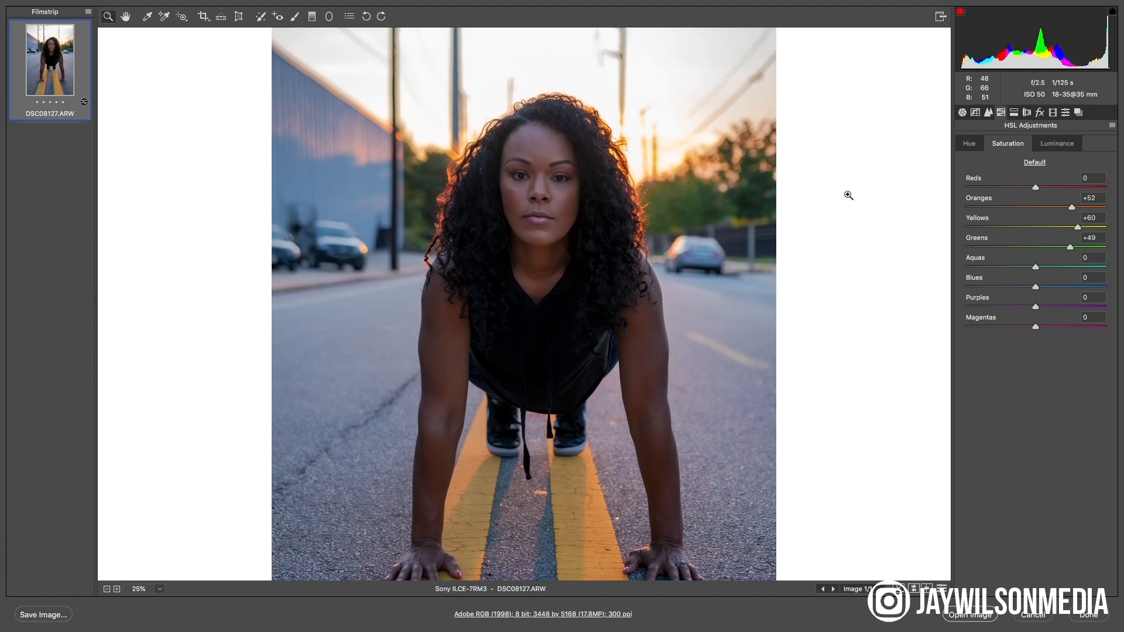
pyautogui.moveTo(1036, 187)
pyautogui.mouseDown()
pyautogui.moveTo(1120, 190)
pyautogui.moveTo(1031, 187)
pyautogui.mouseUp()
pyautogui.write('0')
pyautogui.press('Return')
# Start a Graduated Filter on the full photo with its Shadows and Exposure reset to 0
pyautogui.click(963, 113)
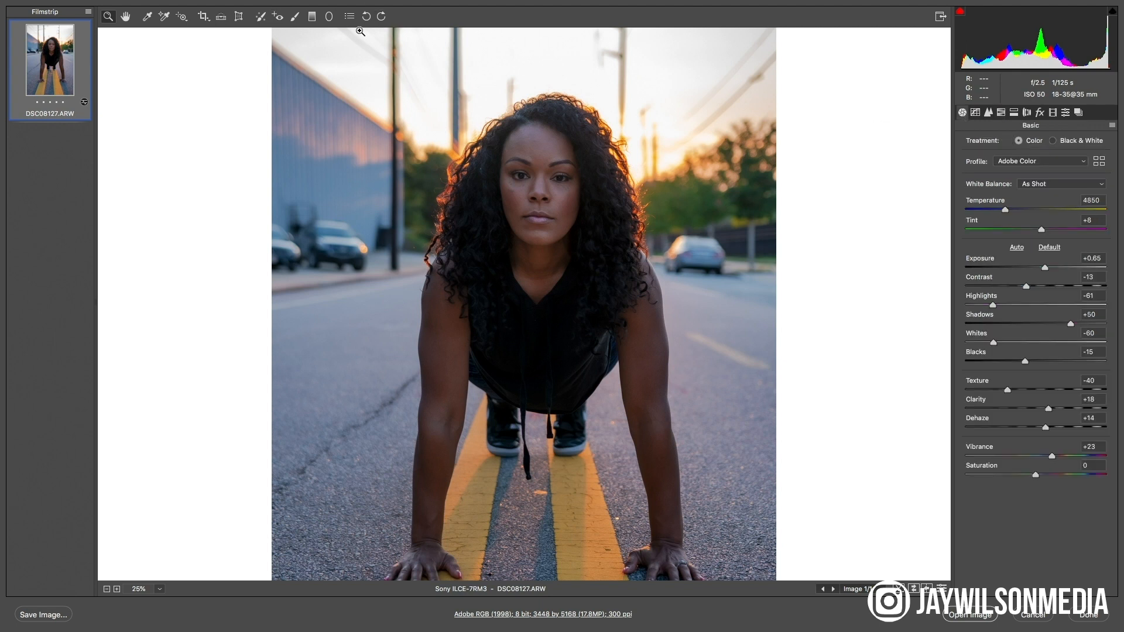
pyautogui.keyDown('alt'); pyautogui.click(399, 125); pyautogui.keyUp('alt')
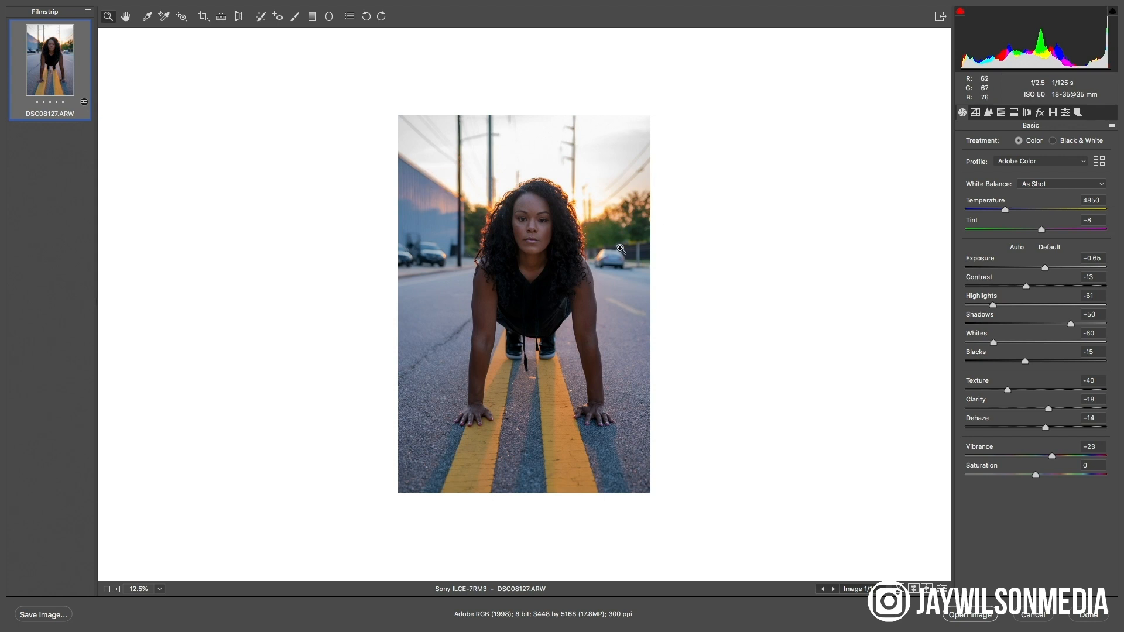
pyautogui.click(312, 16)
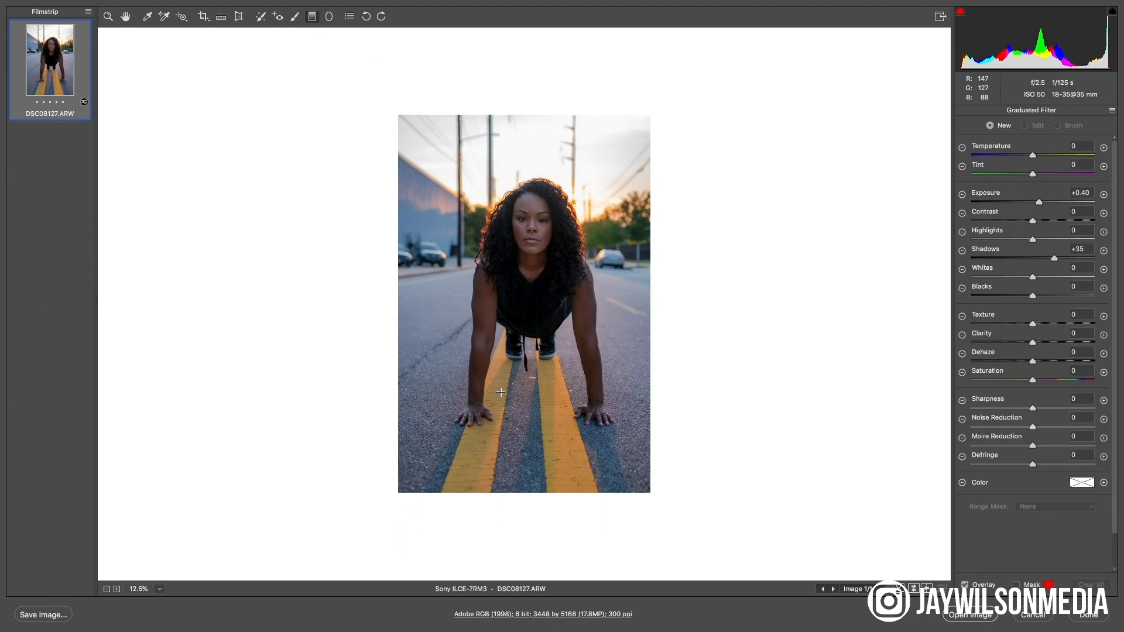
pyautogui.click(1087, 246)
pyautogui.write('0')
pyautogui.click(1091, 192)
pyautogui.write('0')
# Draw a vertical graduated filter upward from the road just below the hands to the woman's mouth, and fit the photo in view
pyautogui.moveTo(526, 463); pyautogui.dragTo(525, 259)
pyautogui.moveTo(529, 379); pyautogui.dragTo(532, 325)
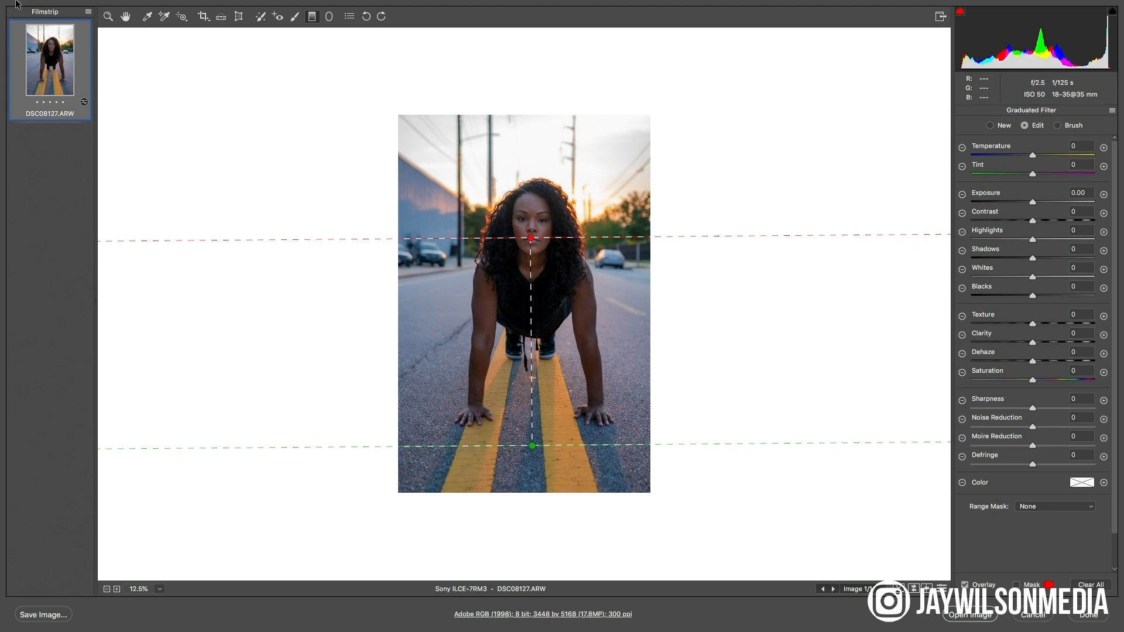
pyautogui.doubleClick(126, 16)
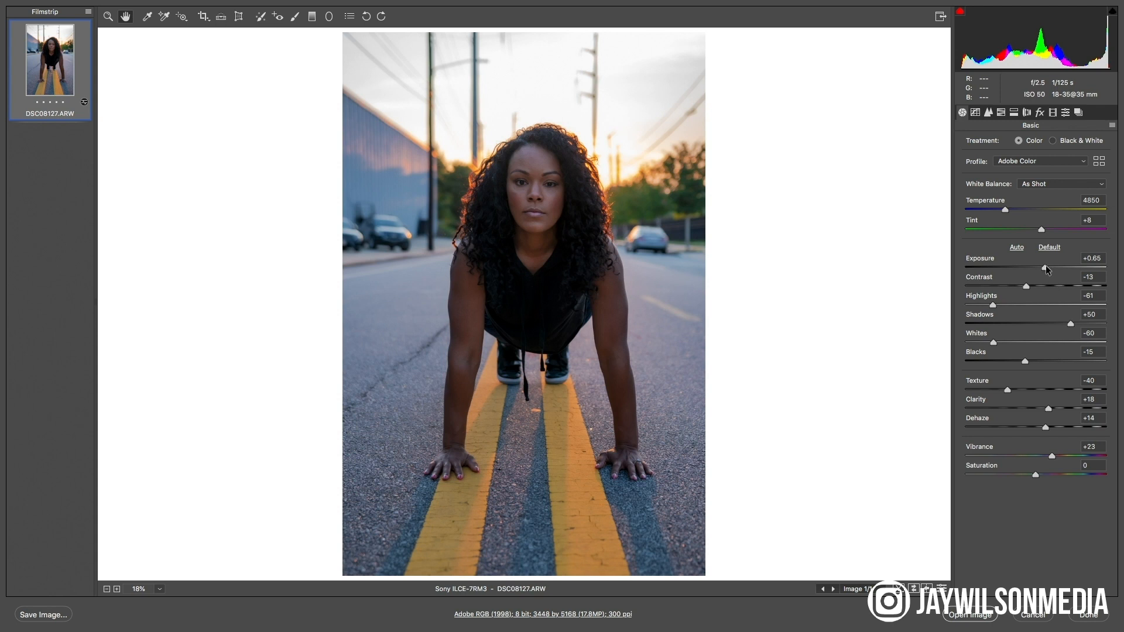
pyautogui.click(312, 16)
pyautogui.moveTo(533, 209); pyautogui.dragTo(535, 509)
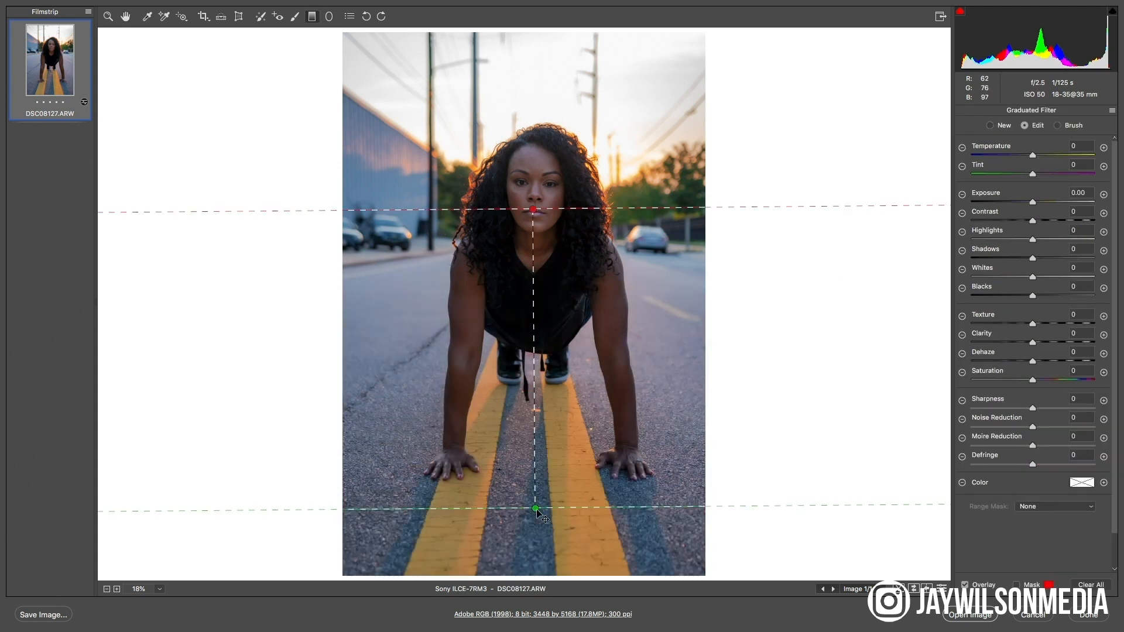
# Raise the graduated filter's Shadows to +54 and move the filter up so it spans from the hands to the eyes
pyautogui.moveTo(1037, 205); pyautogui.dragTo(1064, 214)
pyautogui.press('super+z')
pyautogui.moveTo(1034, 261); pyautogui.dragTo(1059, 265)
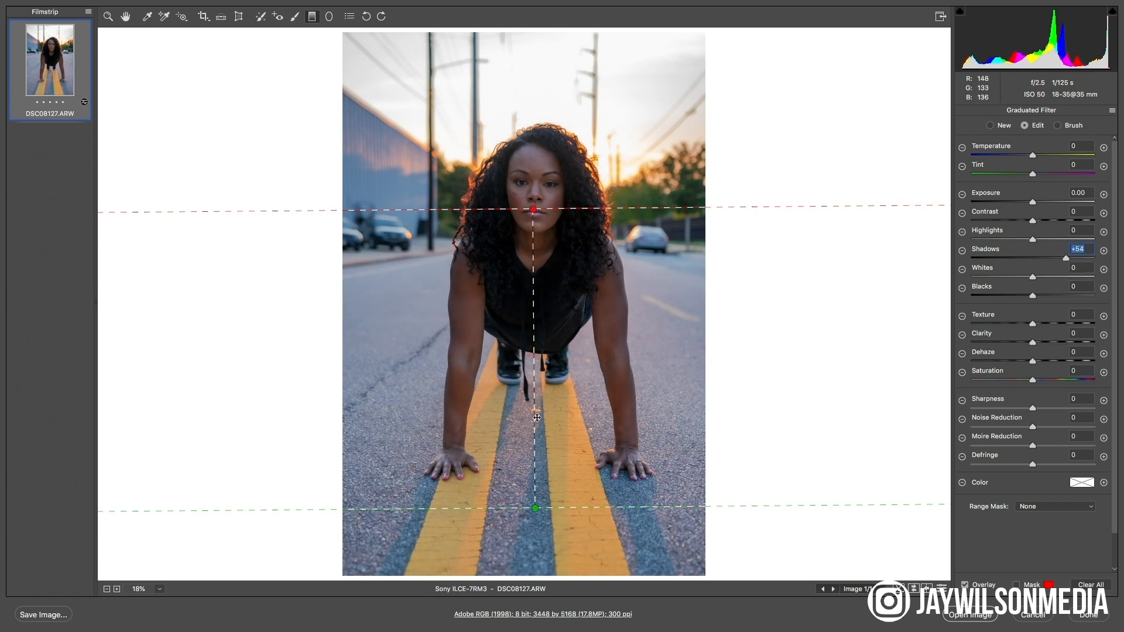
pyautogui.moveTo(536, 420); pyautogui.dragTo(548, 375)
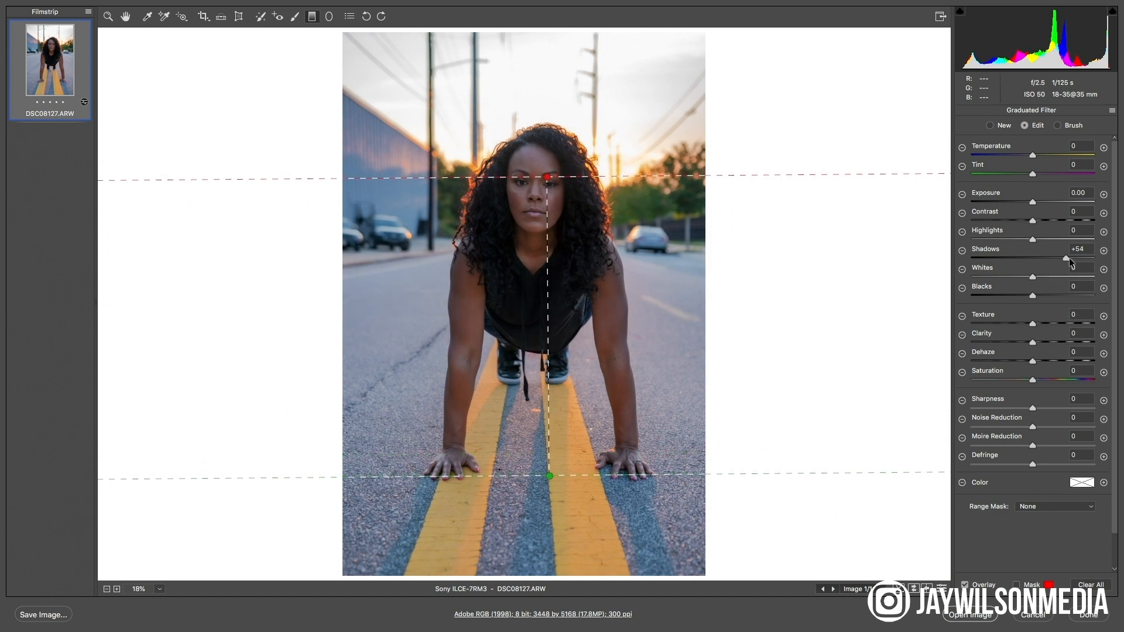
# Set the graduated filter's Shadows to +42 and its Exposure to +0.40, and leave the filter
pyautogui.moveTo(1060, 258); pyautogui.dragTo(1058, 260)
pyautogui.moveTo(1032, 200); pyautogui.dragTo(1038, 207)
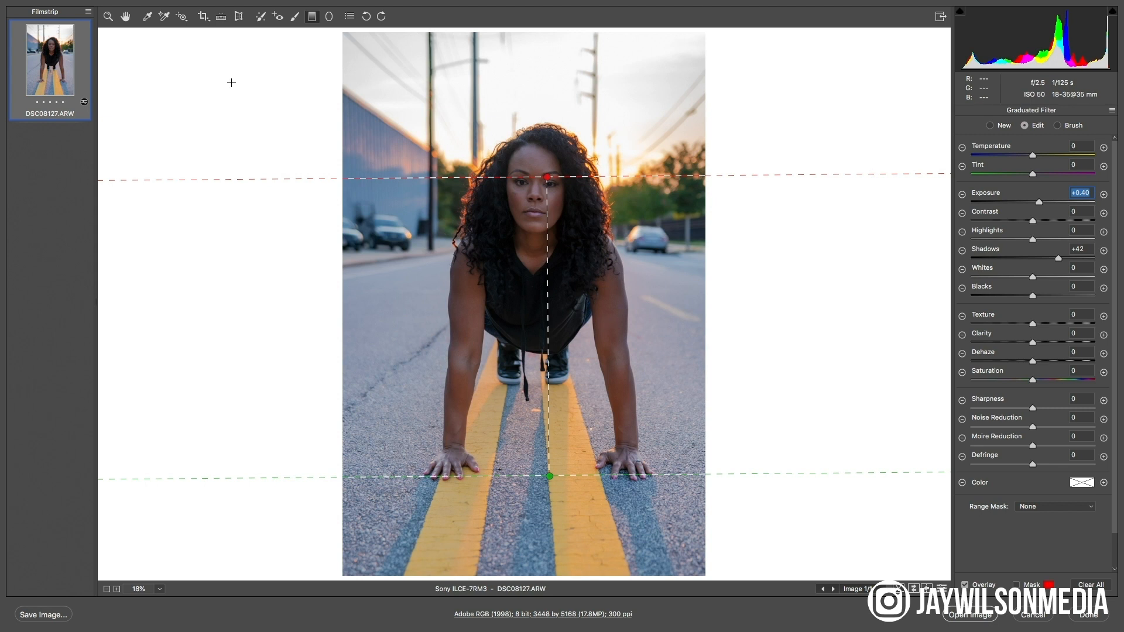
pyautogui.click(109, 16)
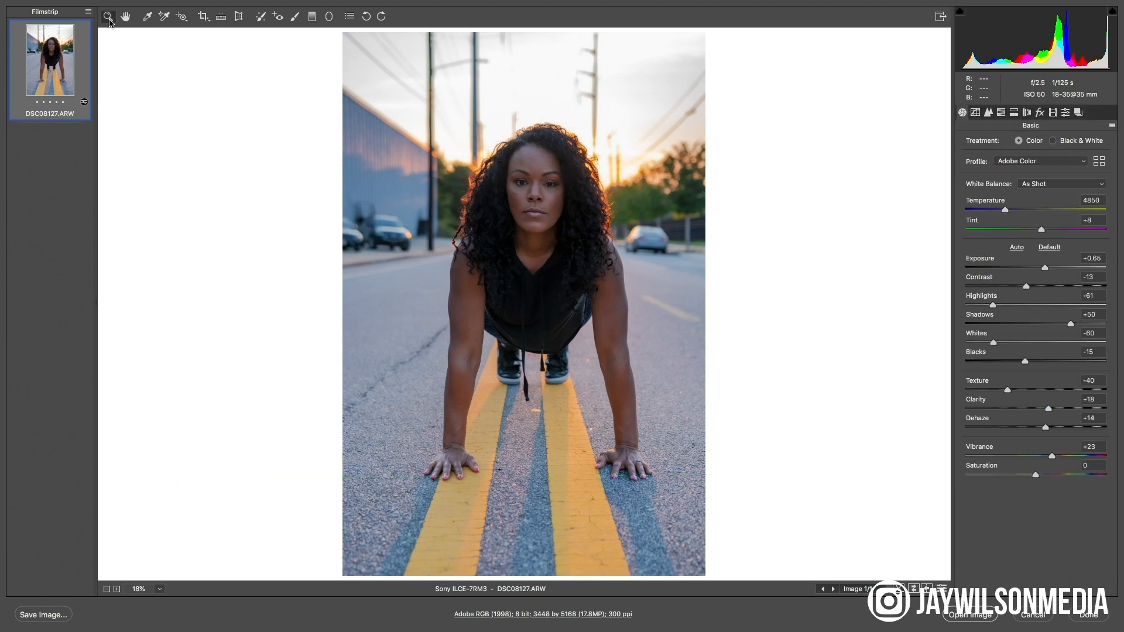
# Examine the face, top, arms and hands up close to judge the brightening, and return to the full photo
pyautogui.click(583, 186)
pyautogui.click(582, 243)
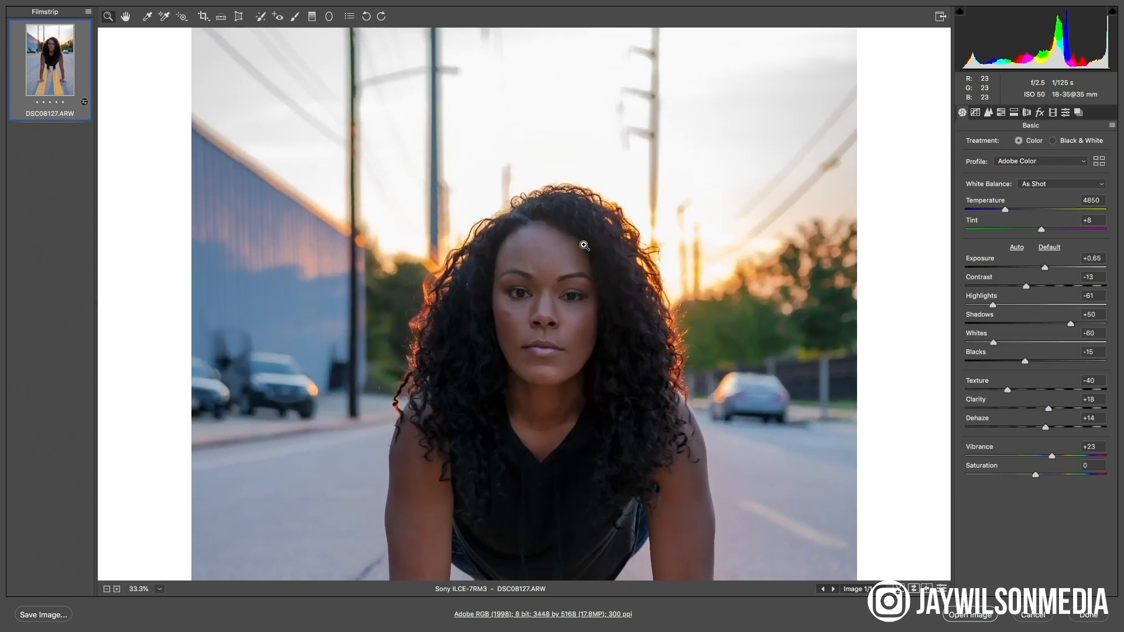
pyautogui.click(531, 322)
pyautogui.click(577, 293)
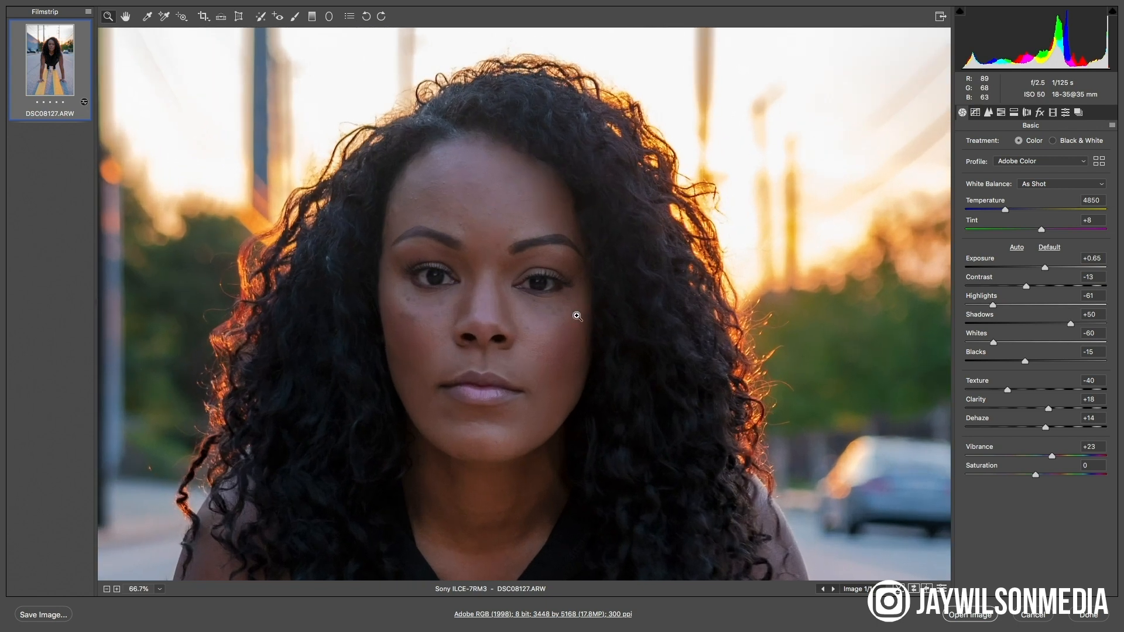
pyautogui.moveTo(512, 445); pyautogui.dragTo(690, 33)
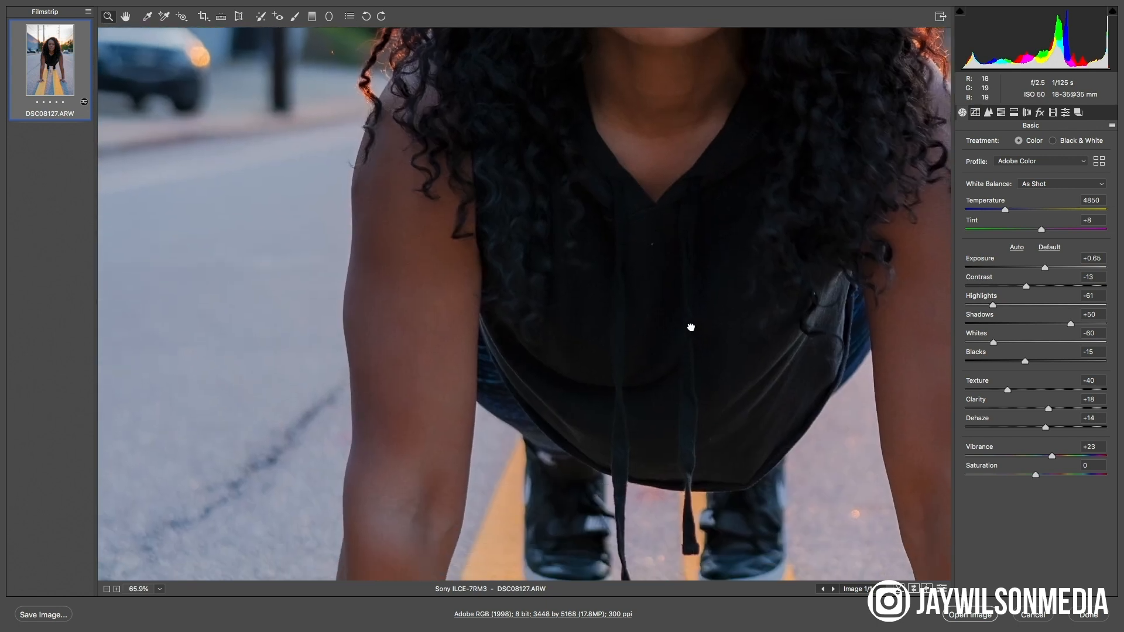
pyautogui.moveTo(697, 346); pyautogui.dragTo(590, 86)
pyautogui.moveTo(651, 337); pyautogui.dragTo(493, 195)
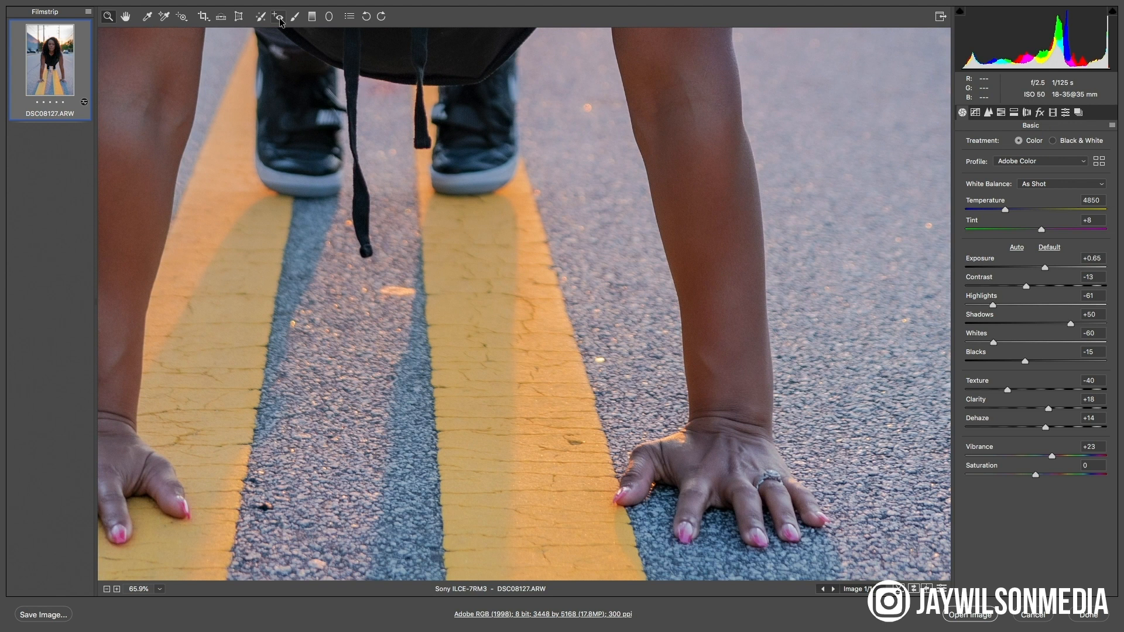
pyautogui.doubleClick(125, 17)
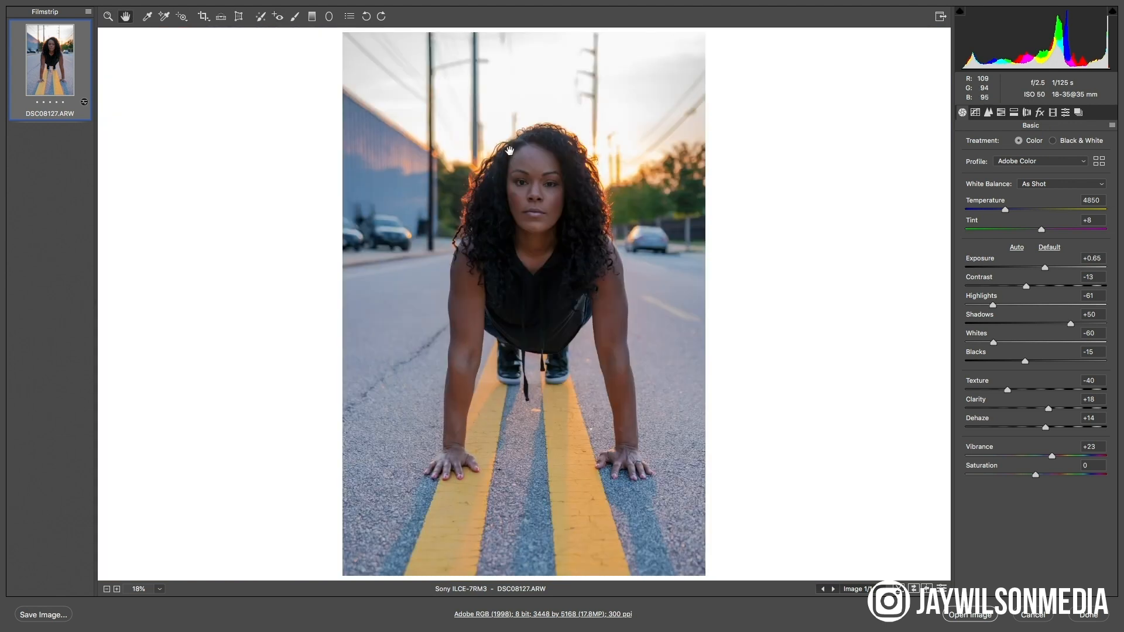